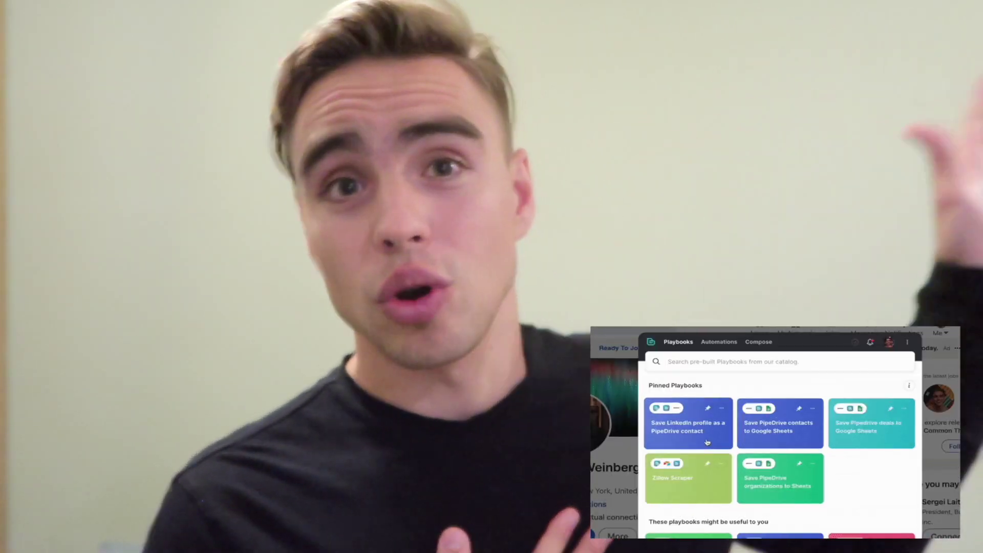
Step: Run the pinned 'Save LinkedIn profile as a PipeDrive contact' playbook
left_click(707, 442)
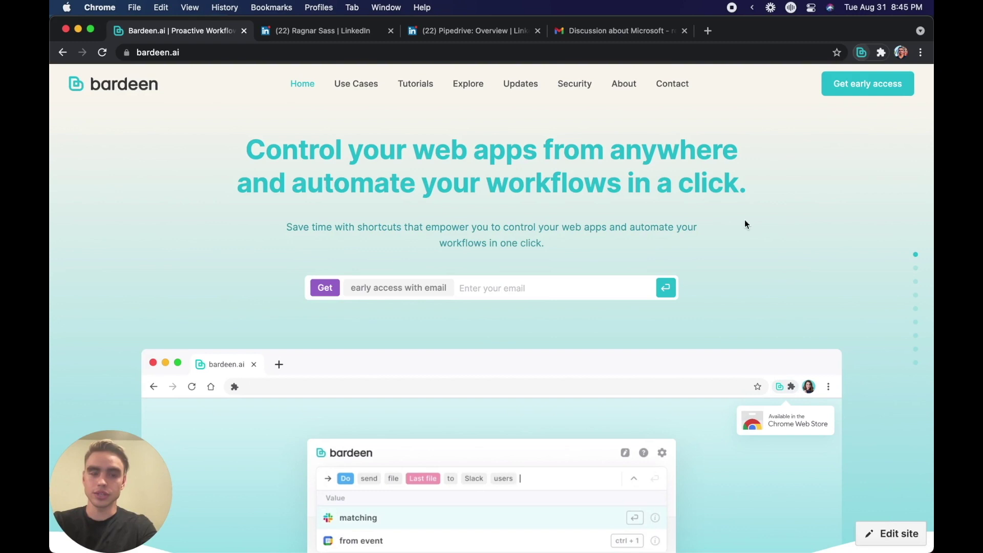
Step: Glance at Bardeen's pinned Pipedrive playbooks, then switch to the LinkedIn profile tab
left_click(862, 53)
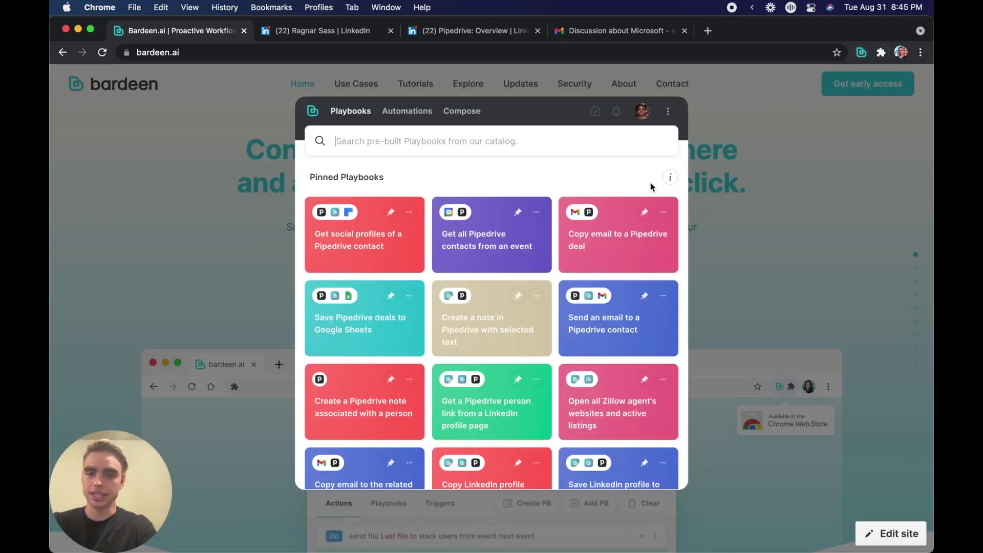
key("Escape")
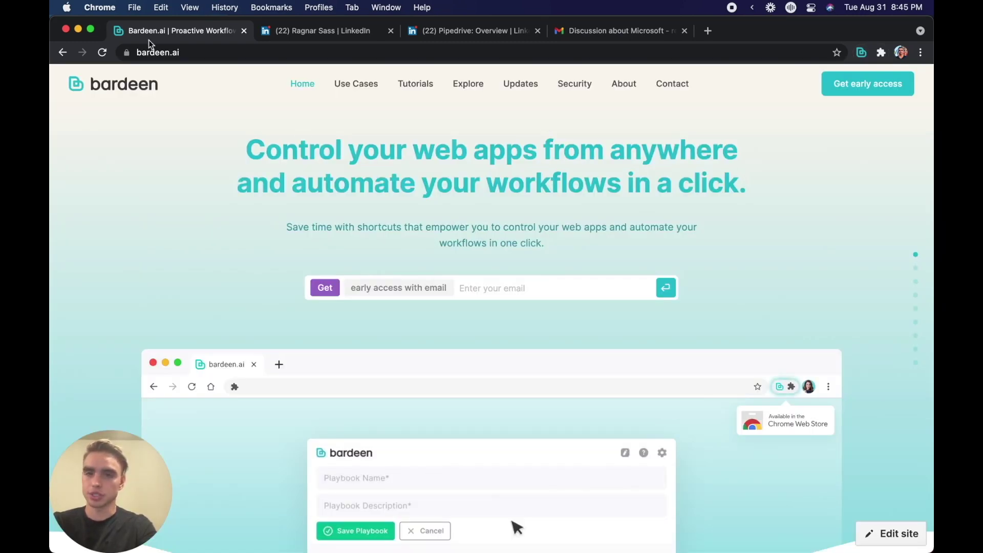
left_click(282, 29)
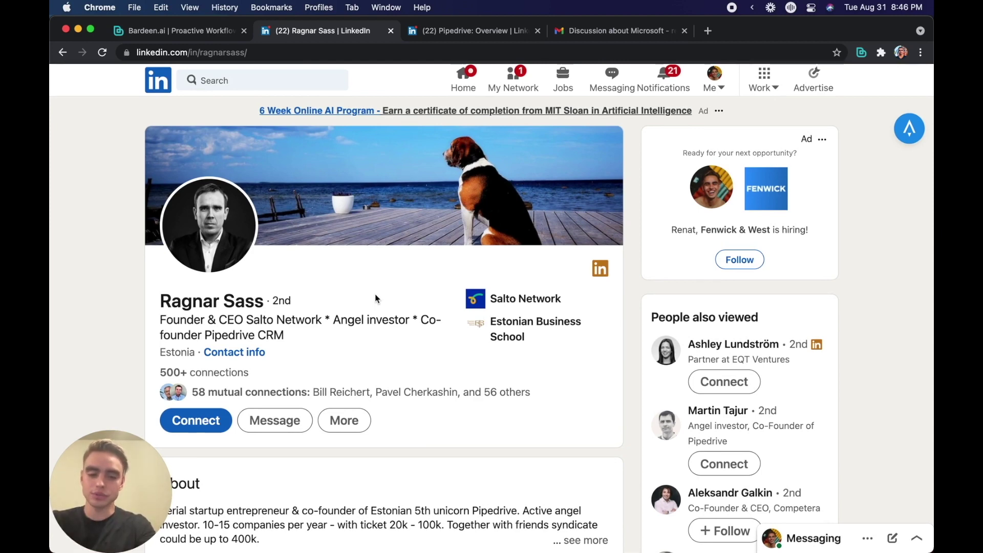
Step: Run 'Copy LinkedIn profile data to Pipedrive contacts' and open the newly created person
key("alt+b")
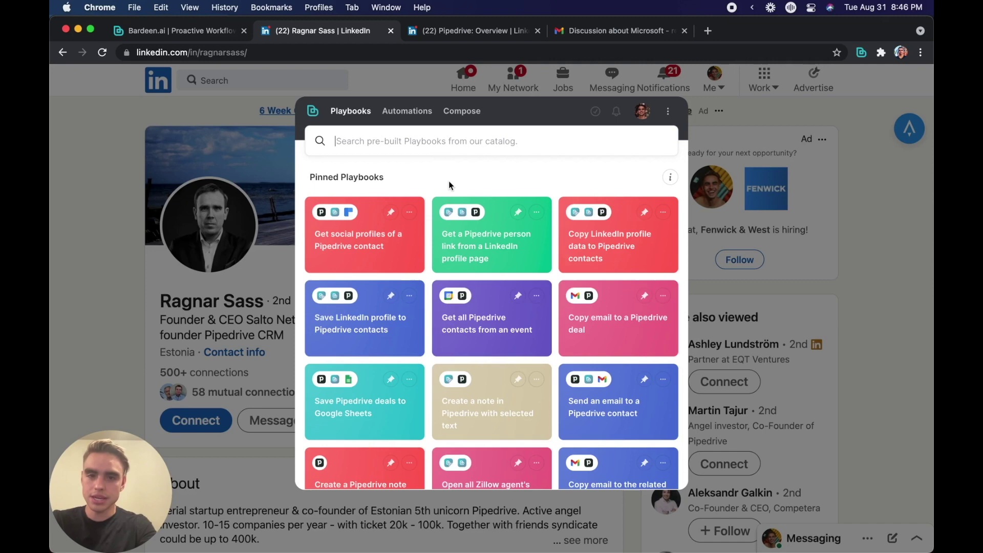
left_click(586, 251)
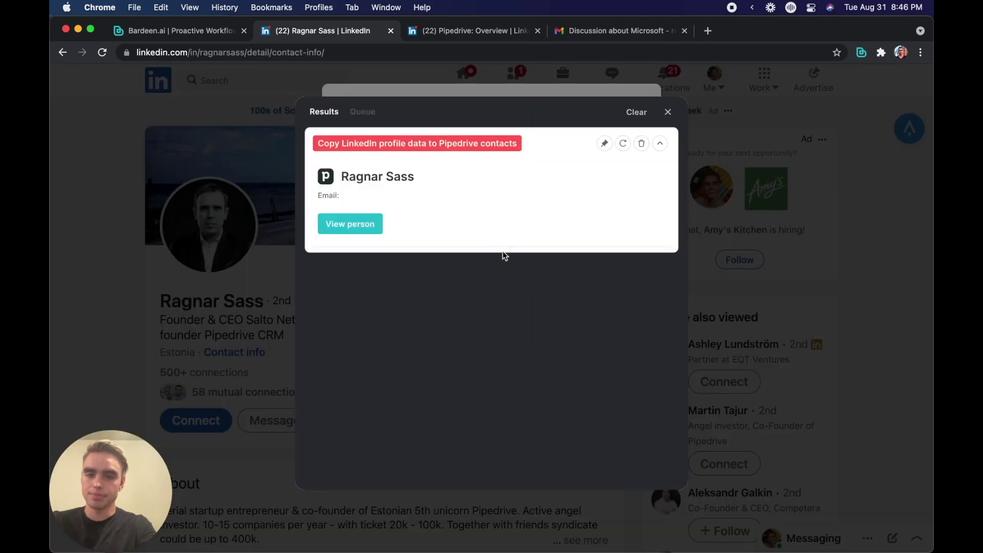
left_click(366, 226)
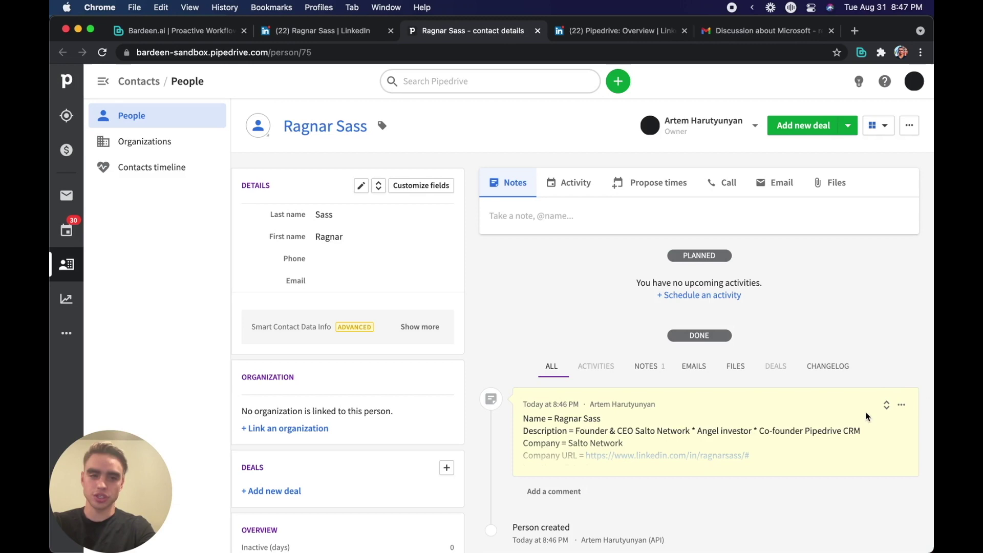
Step: Expand the contact's note, read through the copied profile data, then move to the email tab
left_click(887, 406)
scroll(885, 413, "down", 2)
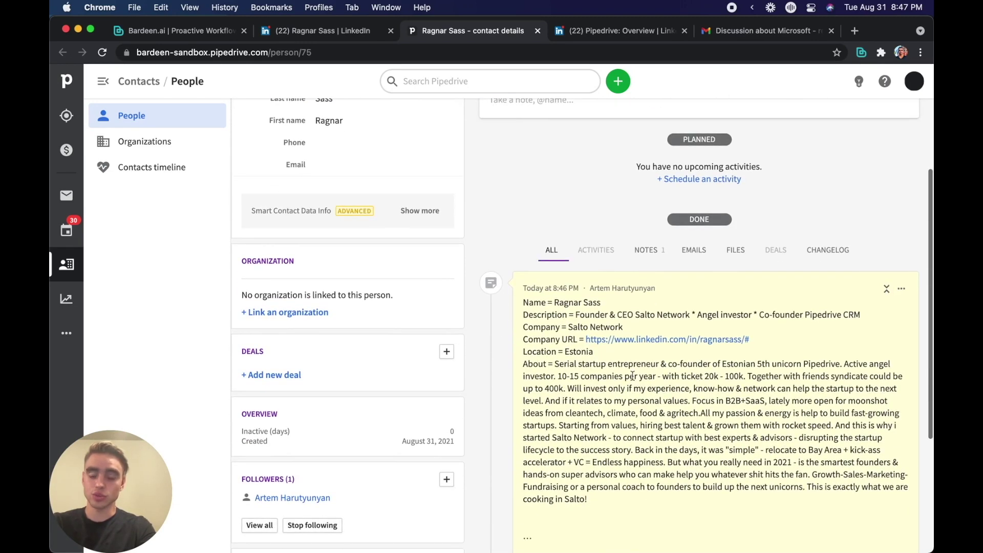
scroll(627, 386, "down", 2)
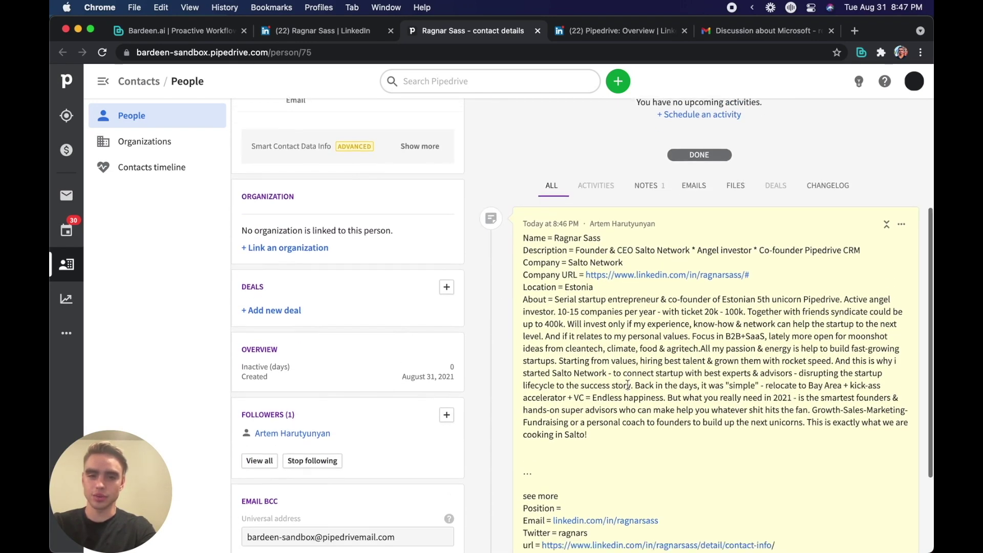
scroll(628, 385, "down", 1)
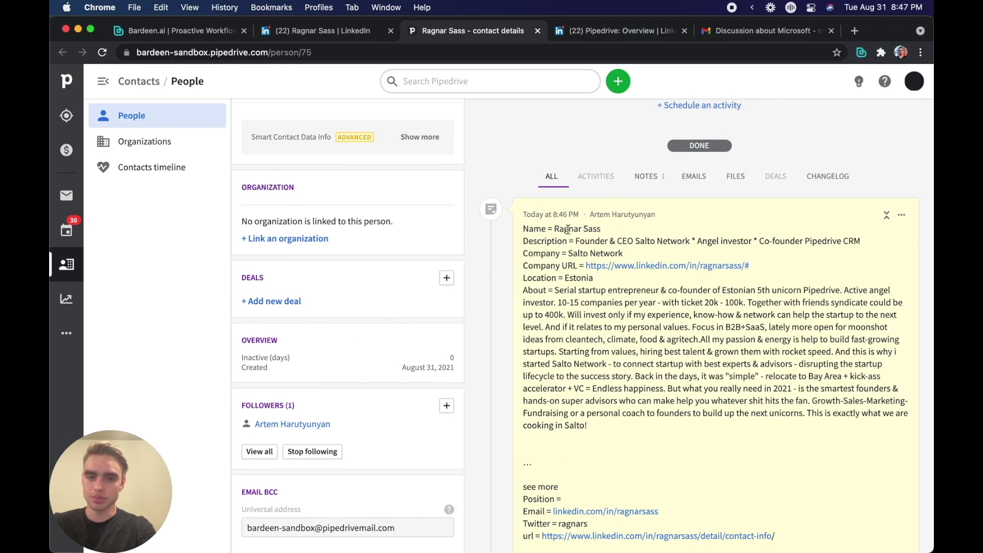
scroll(596, 382, "down", 1)
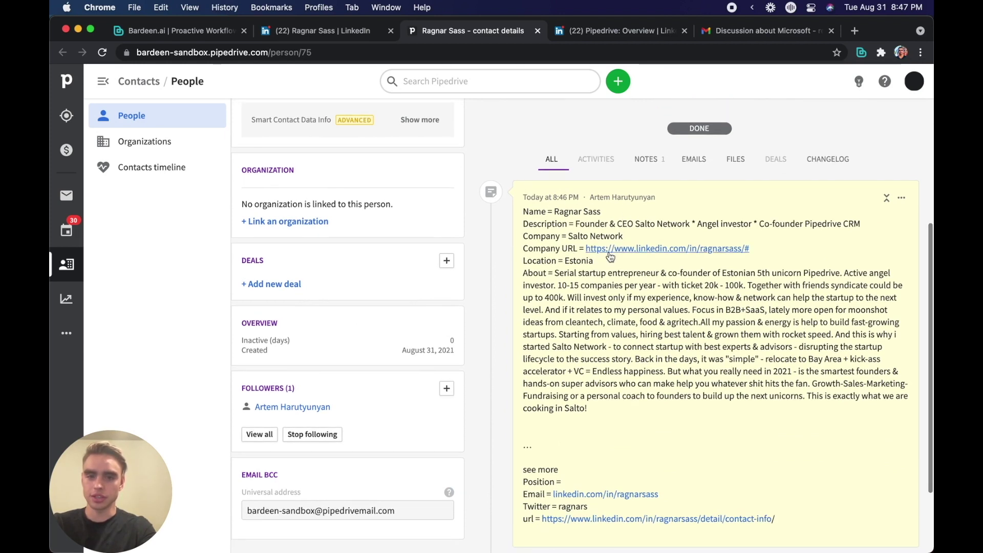
left_click(562, 35)
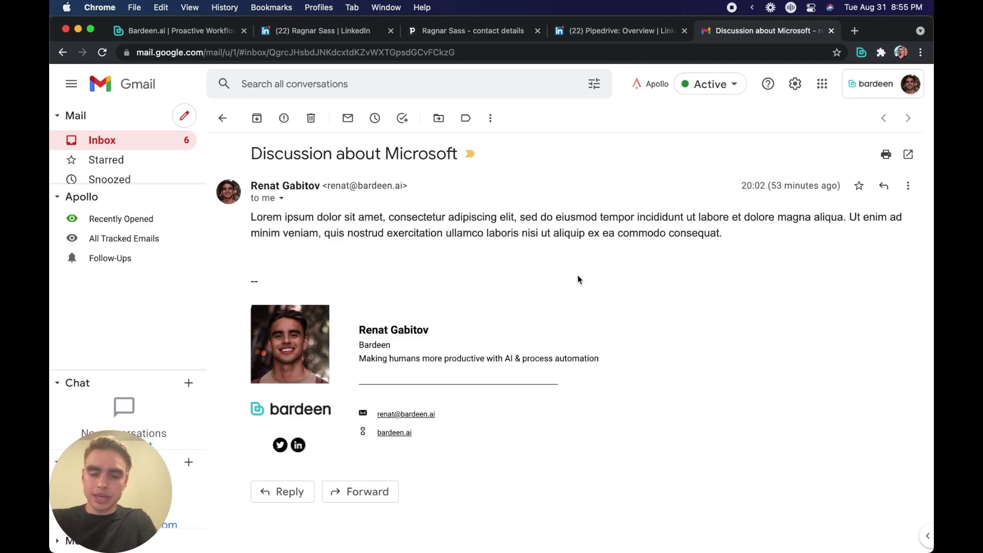
Step: Copy the email to the Microcorp Inc deal via 'Copy email to a Pipedrive deal' and view the organization
key("alt+b")
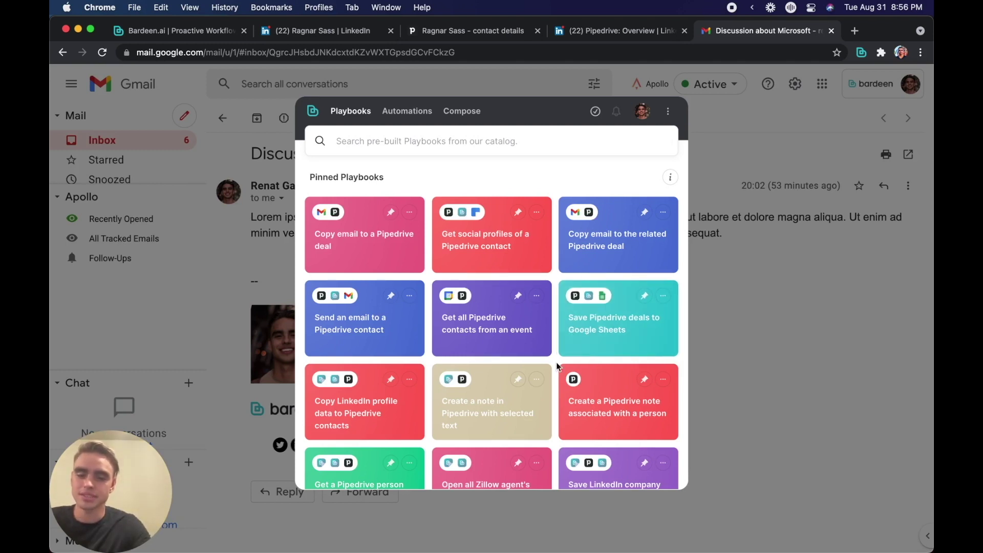
left_click(372, 258)
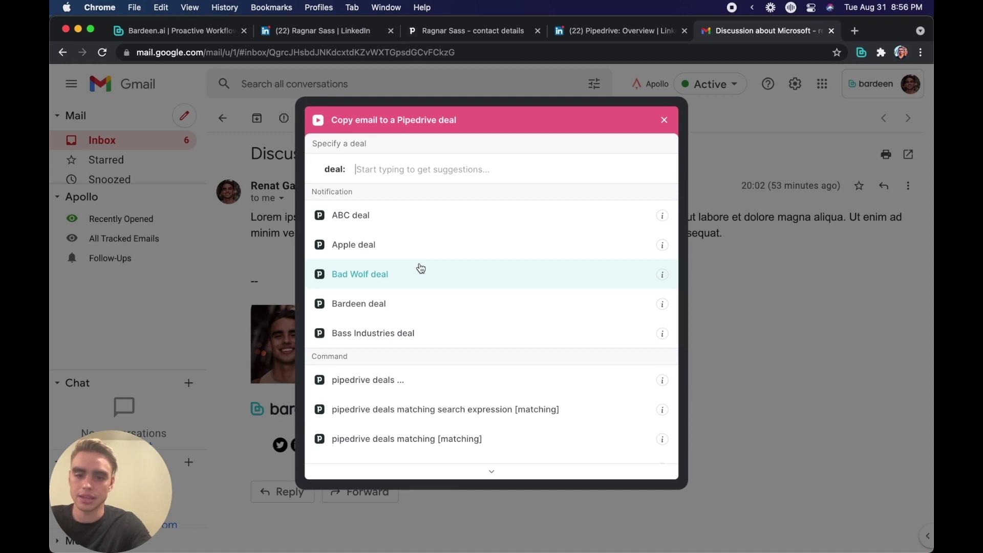
type("micro")
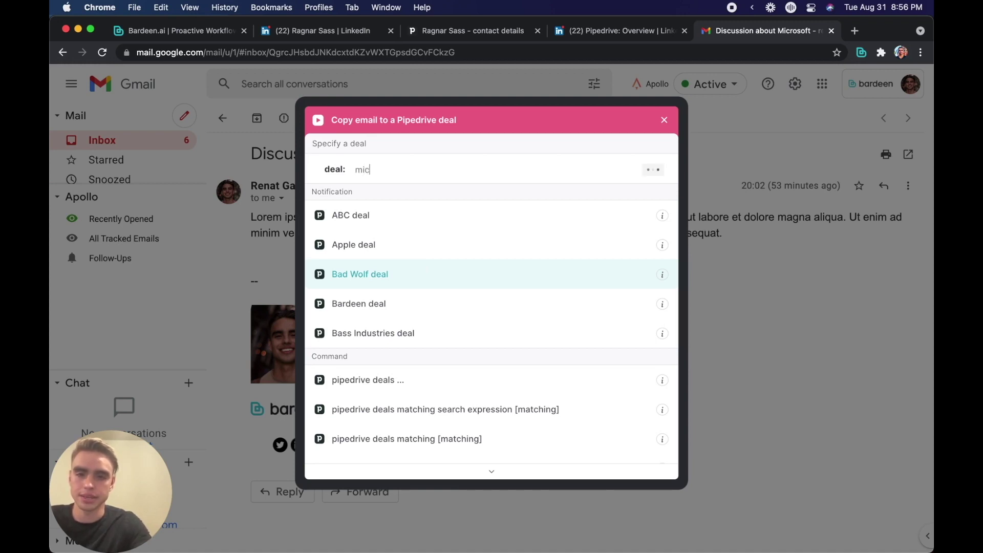
left_click(372, 218)
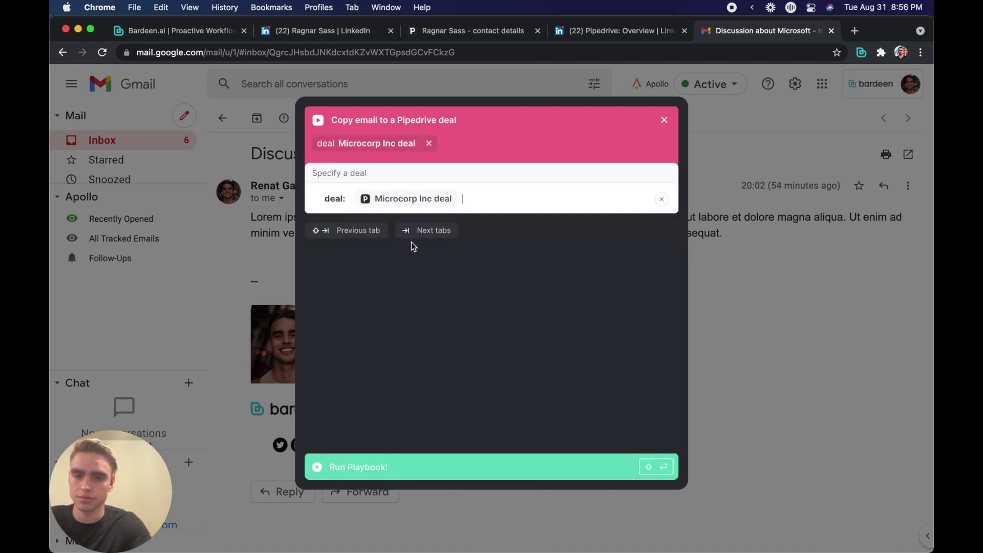
left_click(467, 461)
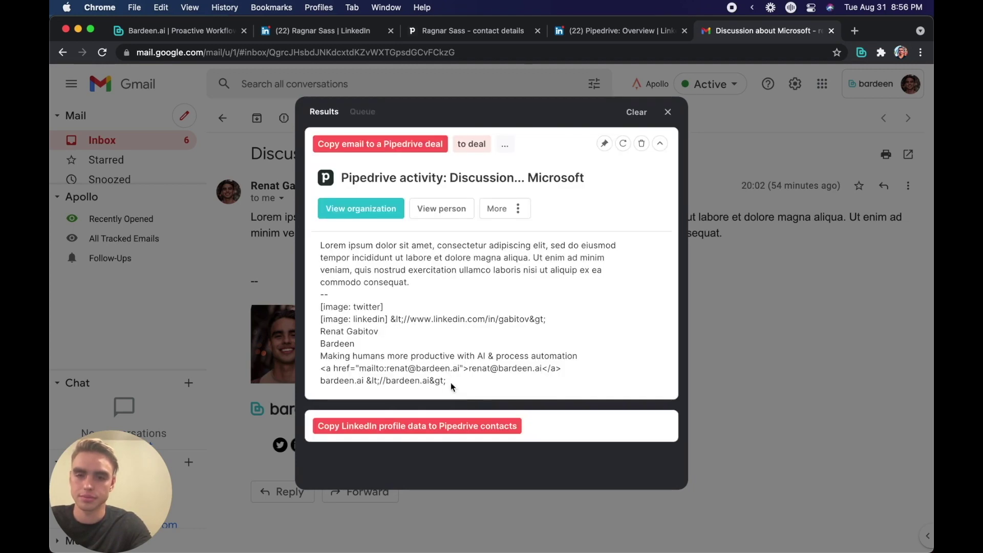
left_click(391, 212)
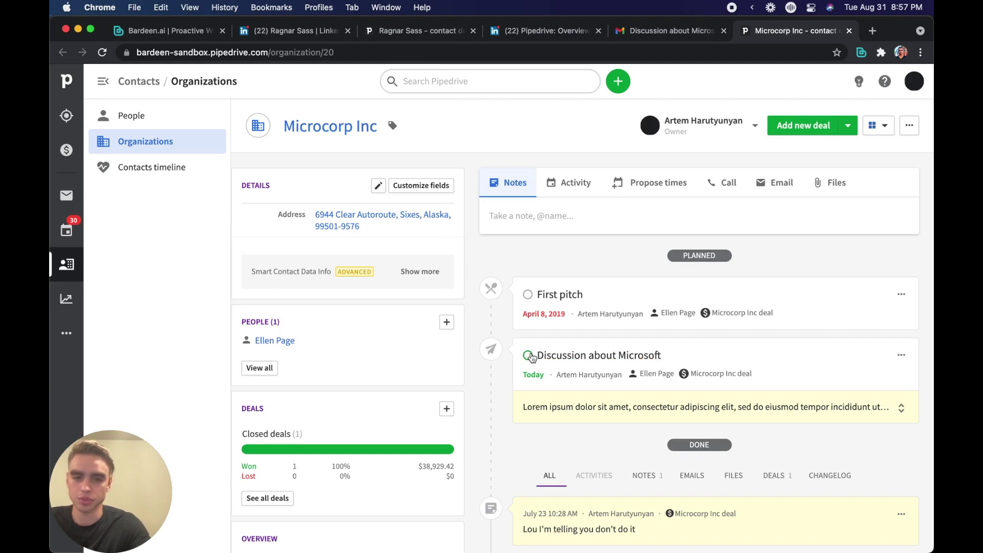
Step: Expand the 'Discussion about Microsoft' activity to show the full email text
left_click(901, 408)
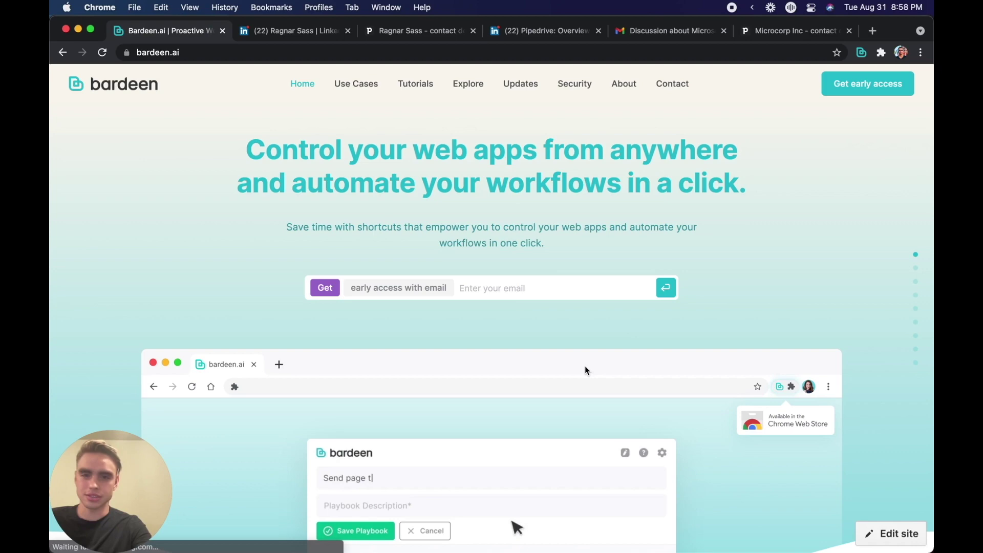
Step: Run 'Create a Pipedrive note associated with a person' with 'Some really cool idea.' for Last person
scroll(584, 366, "down", 10)
scroll(585, 366, "up", 6)
scroll(585, 366, "down", 5)
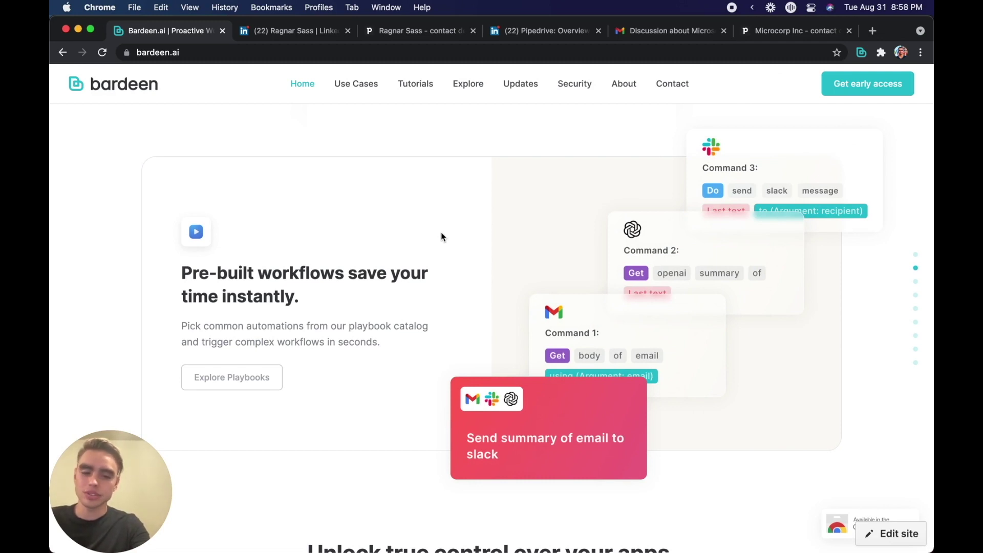
key("alt+b")
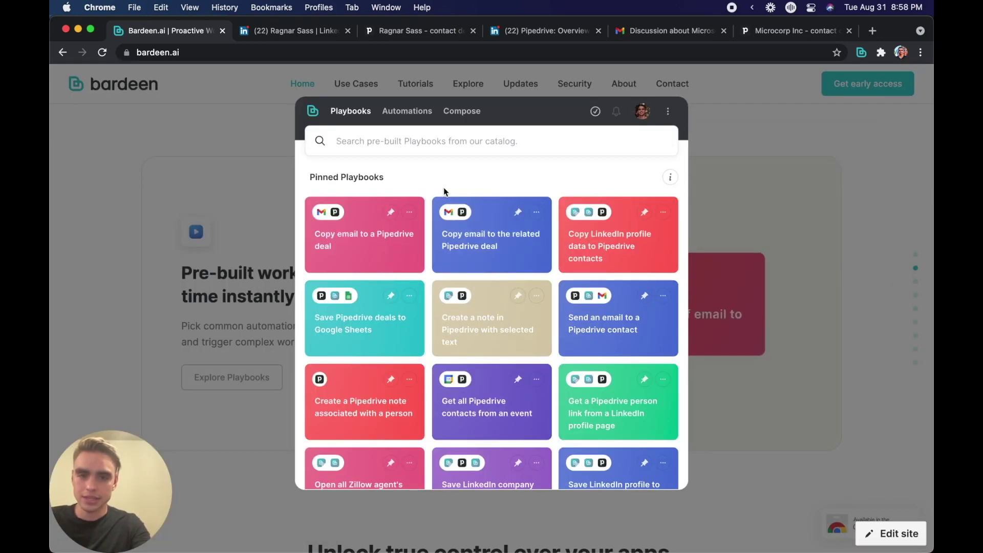
scroll(443, 192, "down", 2)
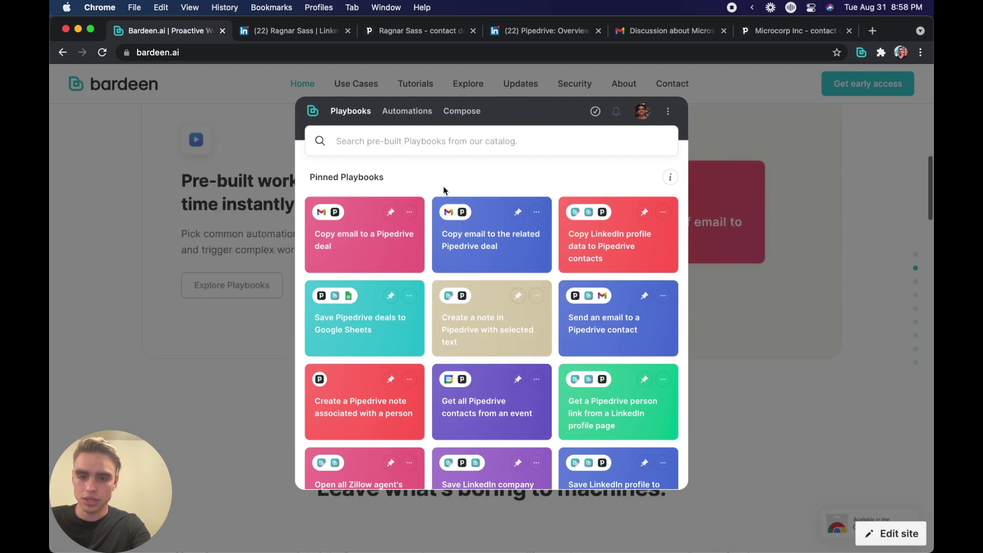
scroll(446, 328, "down", 2)
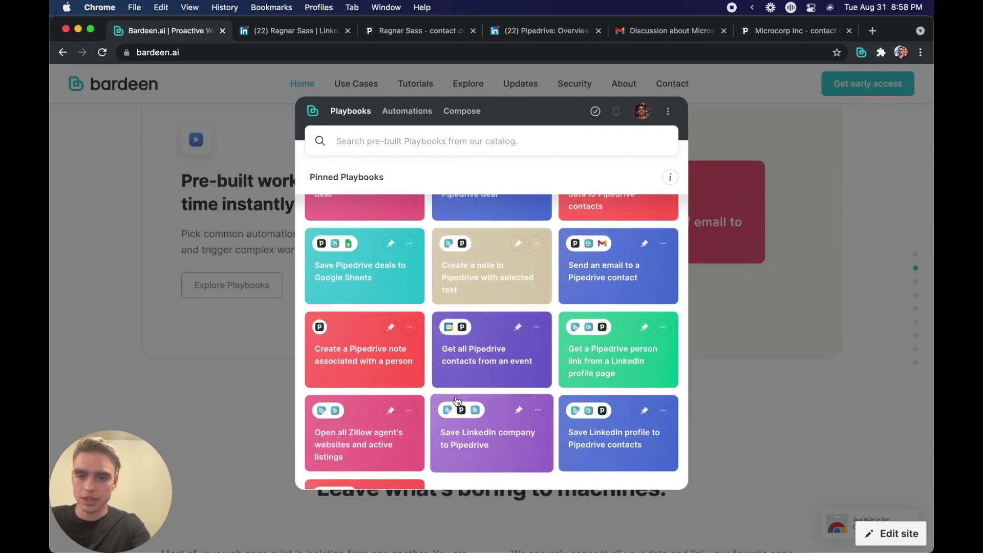
left_click(402, 370)
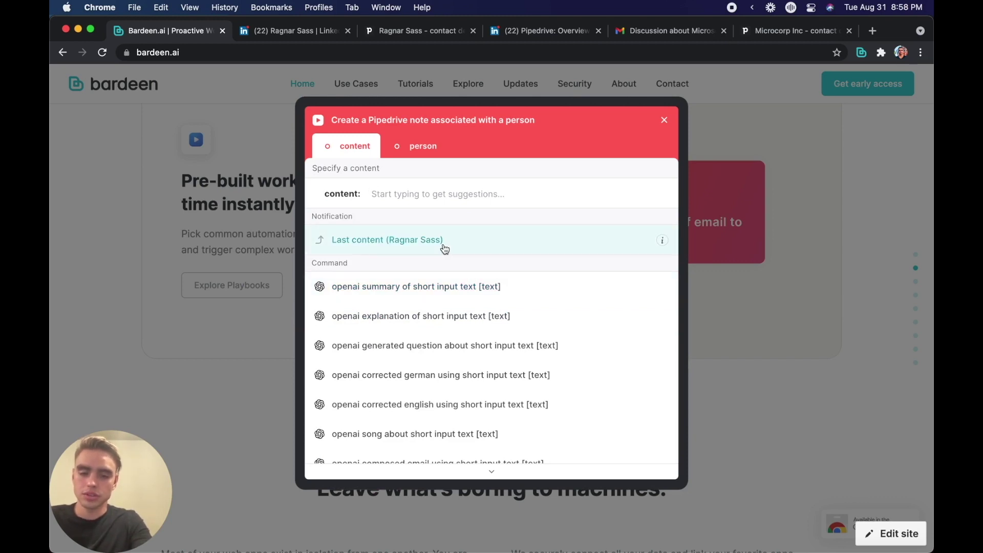
type("Some really coo")
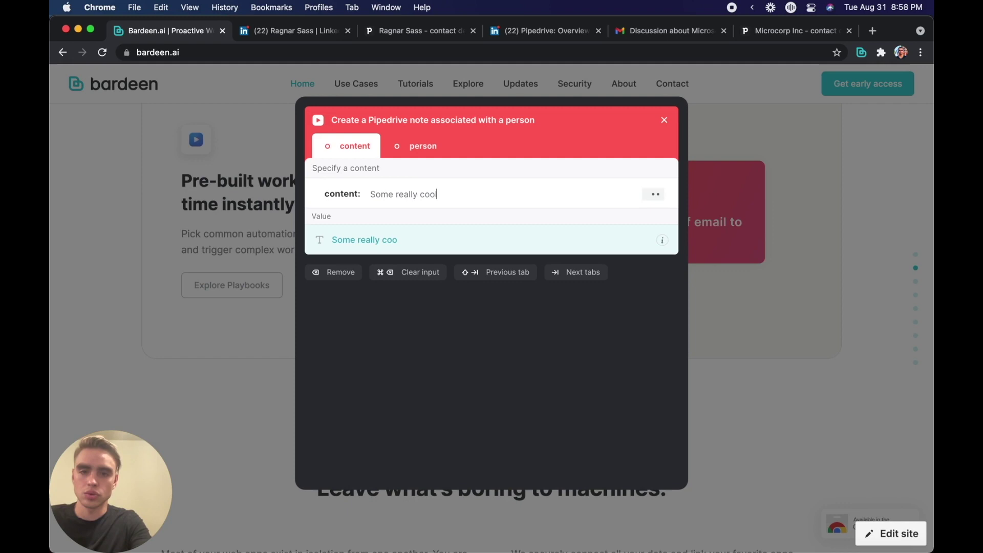
type("l idea.")
key("Return")
key("Return")
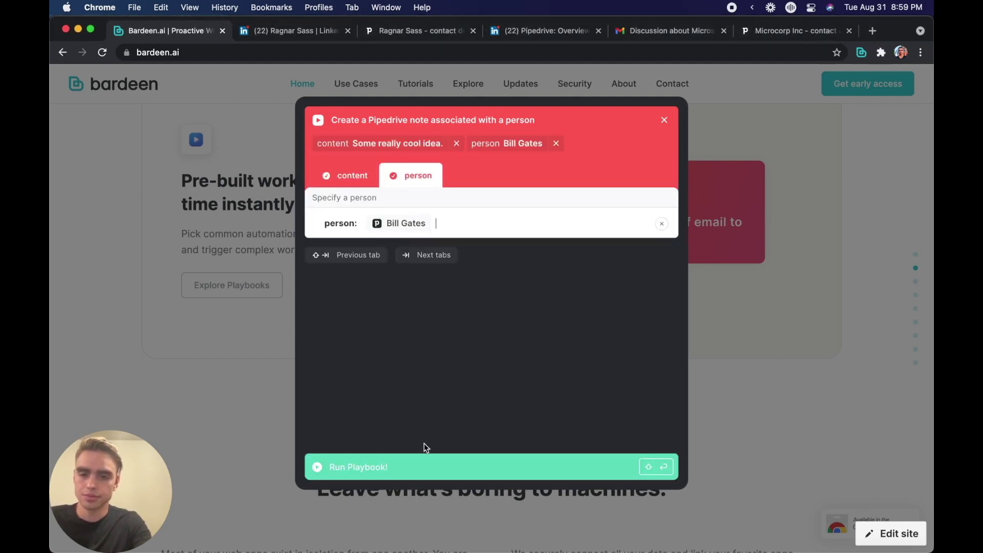
left_click(432, 465)
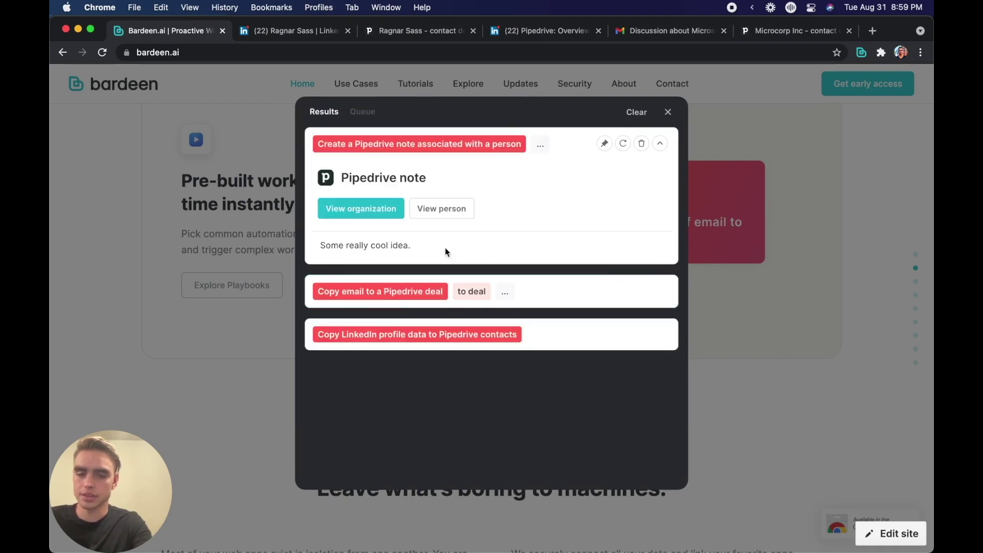
Step: Close the previous run's results and select the 'Pre-built workflows' heading and paragraph
left_click(667, 111)
left_click(235, 325)
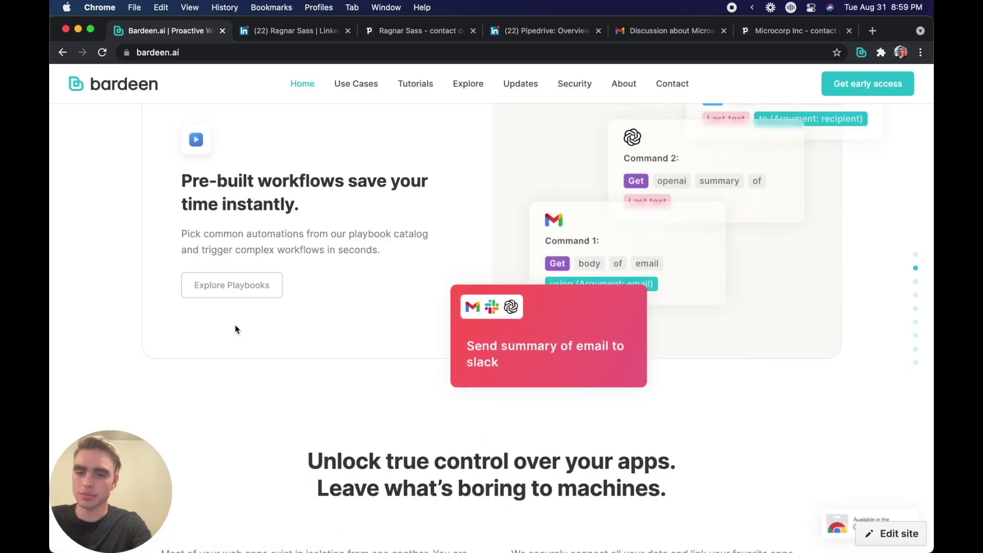
scroll(236, 328, "up", 3)
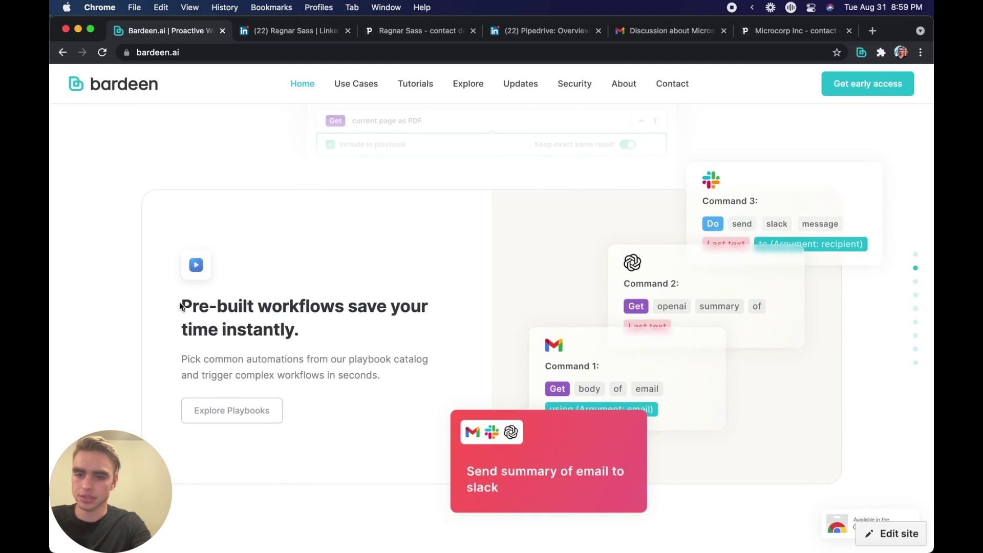
left_click_drag(181, 306, 382, 377)
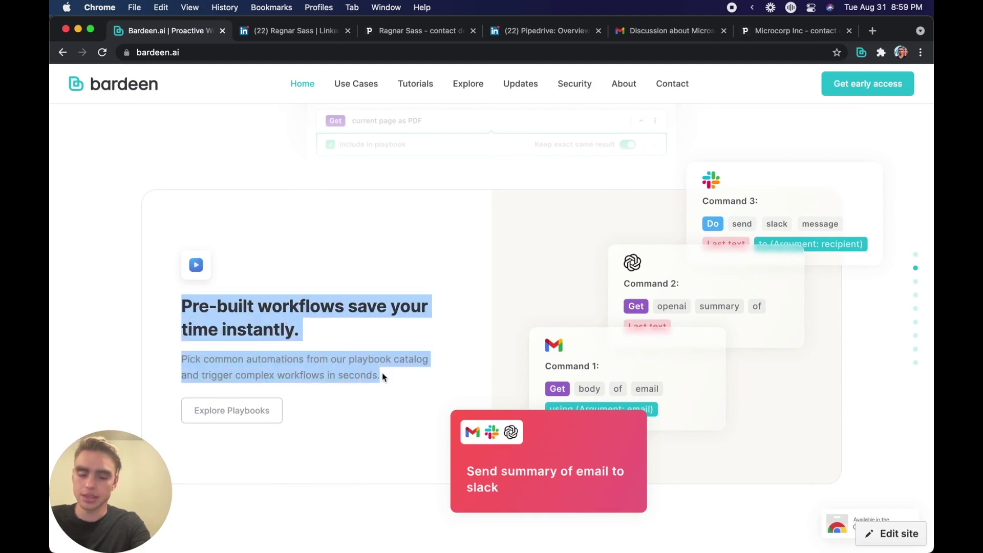
Step: Save the selection as a Pipedrive note on Last person via 'Create a note in Pipedrive with selected text'
key("alt+b")
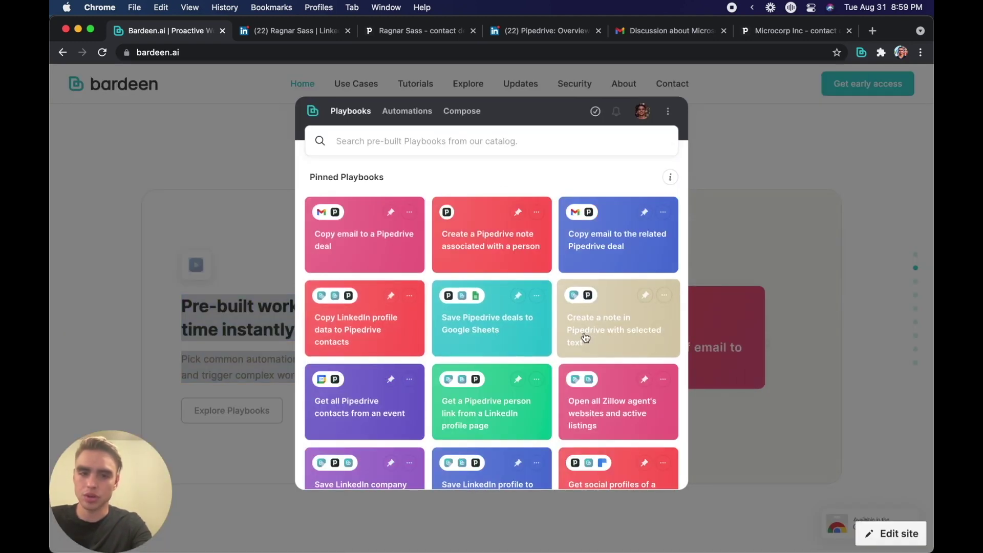
left_click(584, 332)
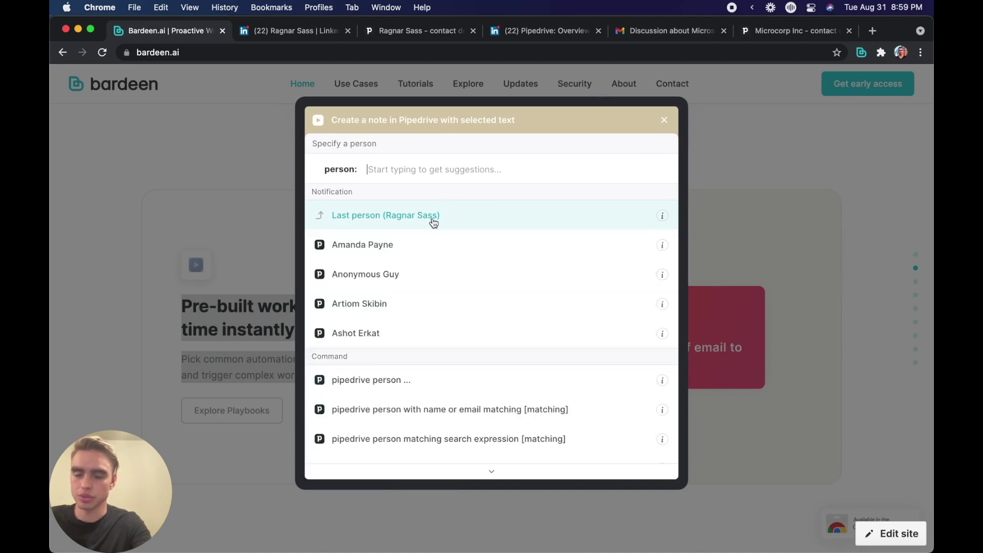
left_click(433, 218)
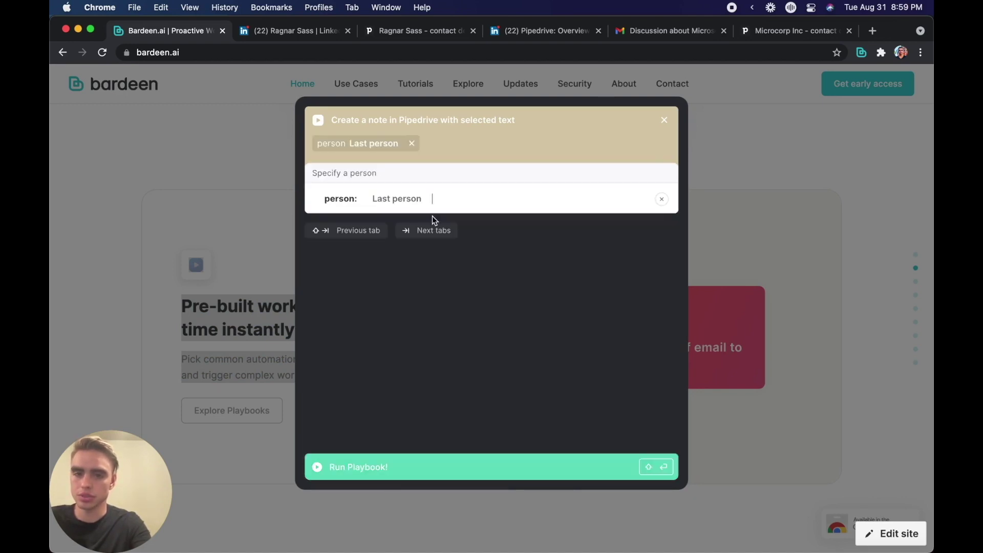
left_click(463, 468)
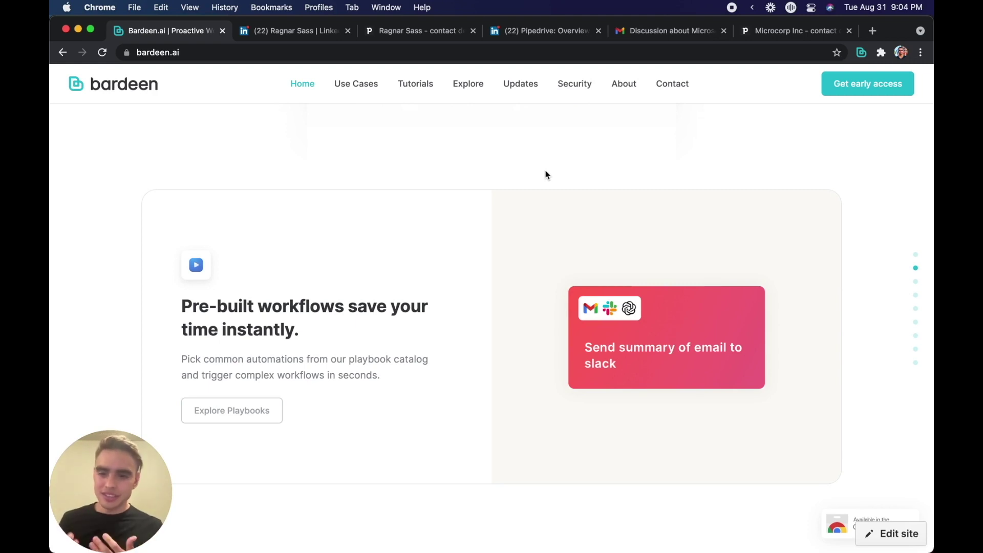
Step: Run 'Get all Pipedrive contacts from an event' on the chosen event and open the found person
key("alt+b")
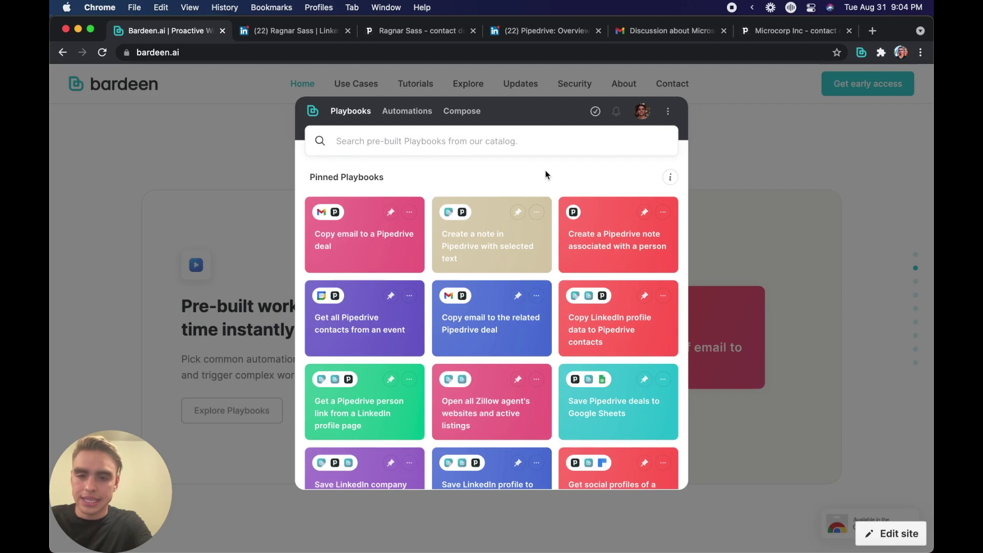
left_click(380, 328)
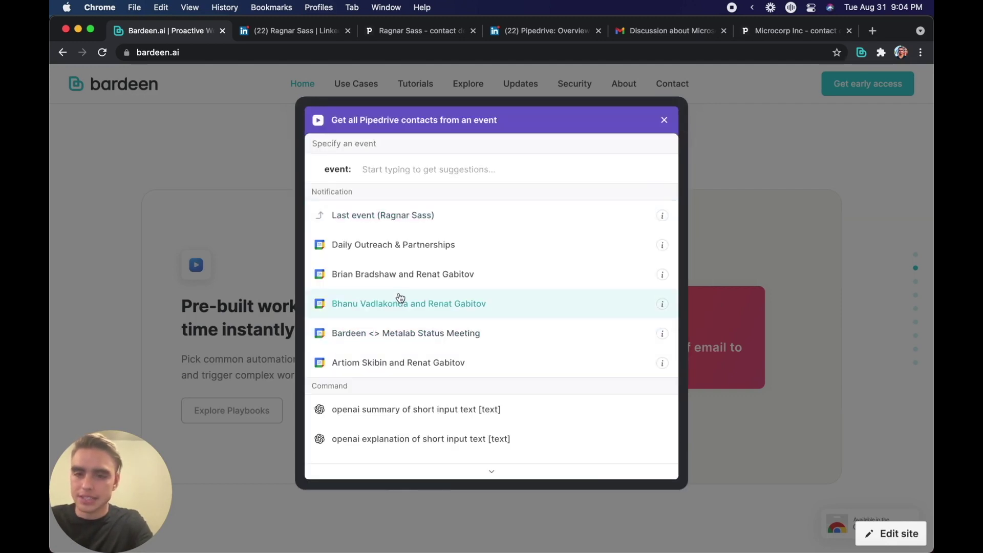
left_click(424, 215)
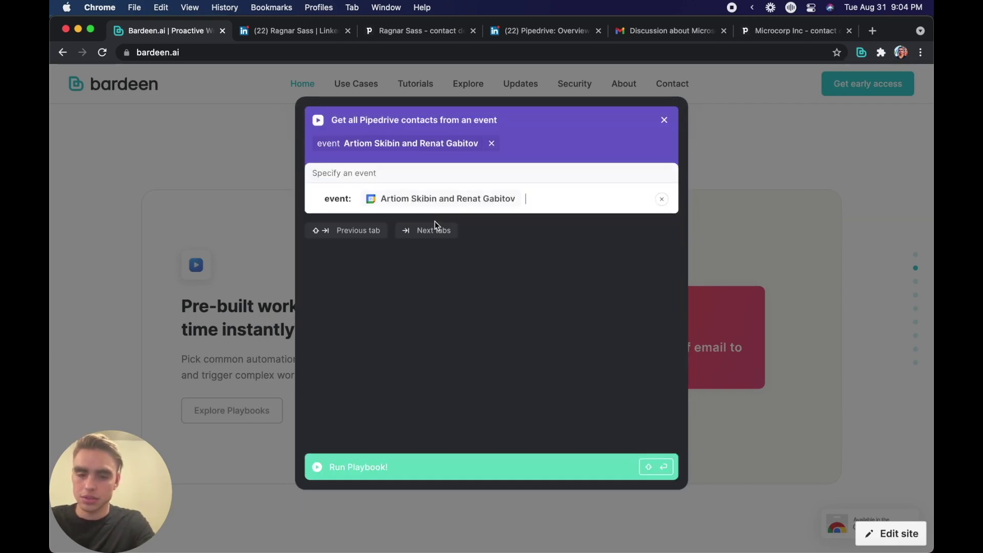
left_click(414, 468)
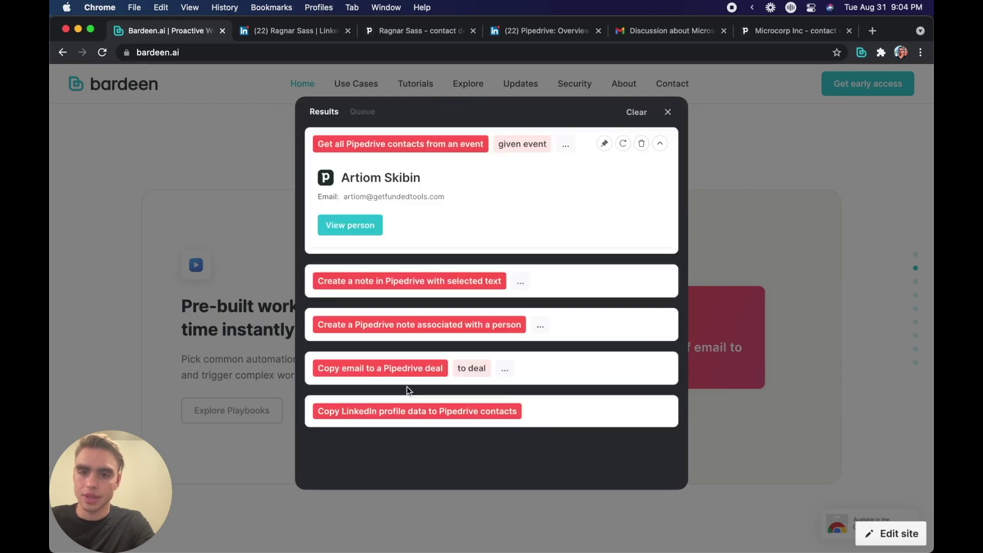
left_click(379, 236)
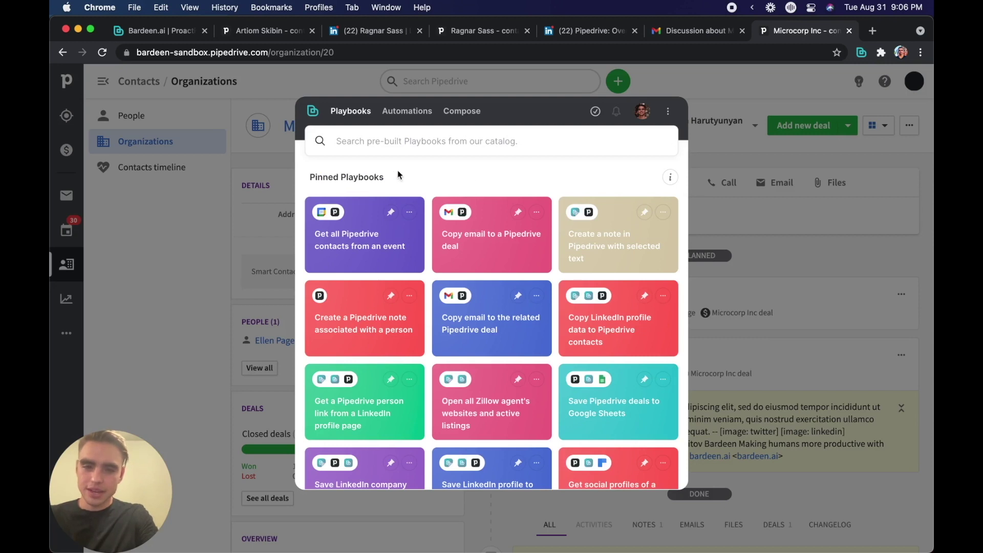
Step: Run 'Get social profiles of a Pipedrive contact' for the searched contact and expand both Clearbit result cards
scroll(589, 405, "down", 3)
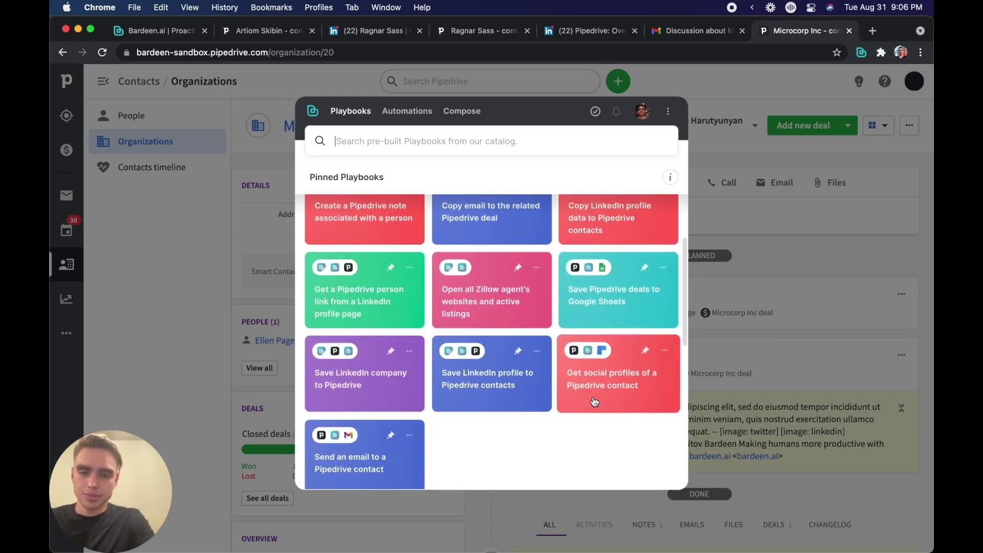
left_click(594, 400)
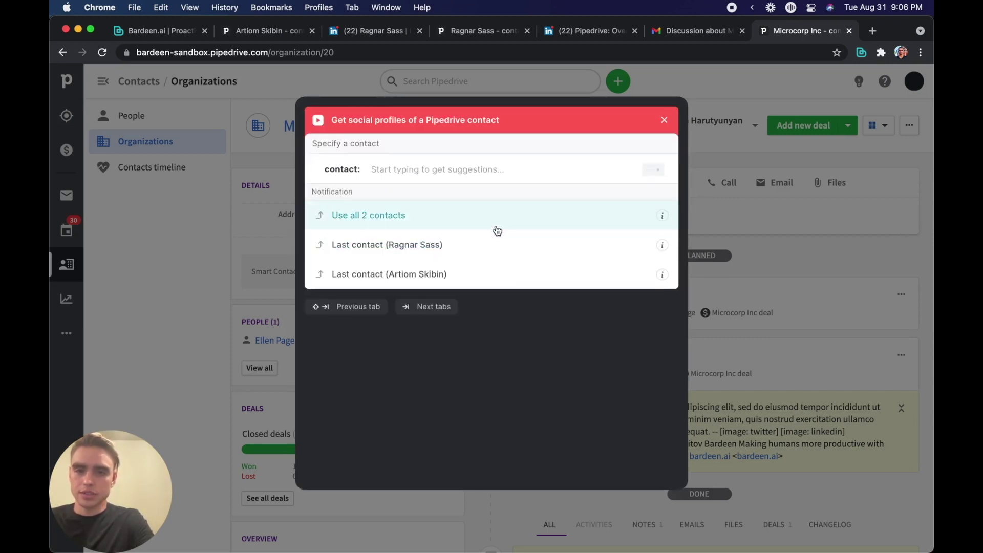
type("bill")
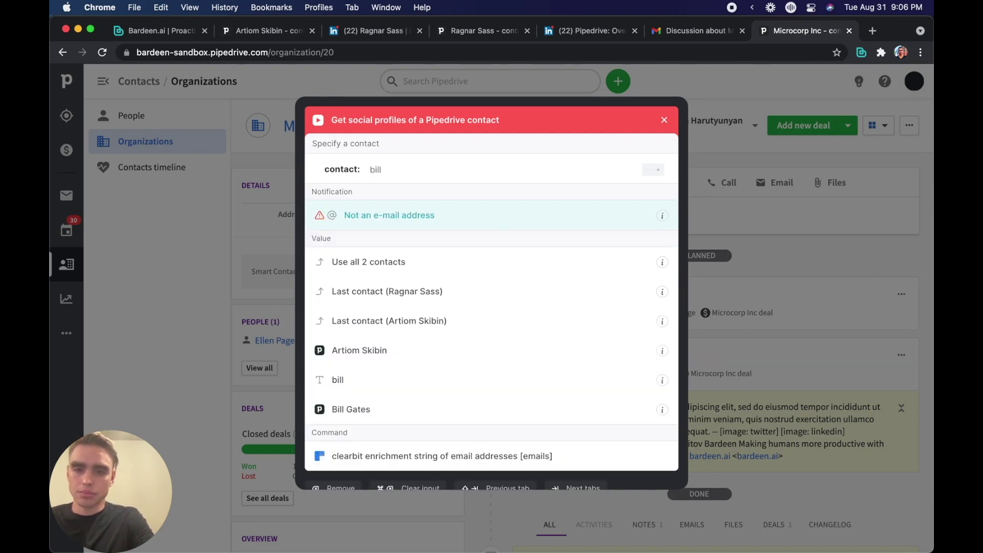
type(" gates")
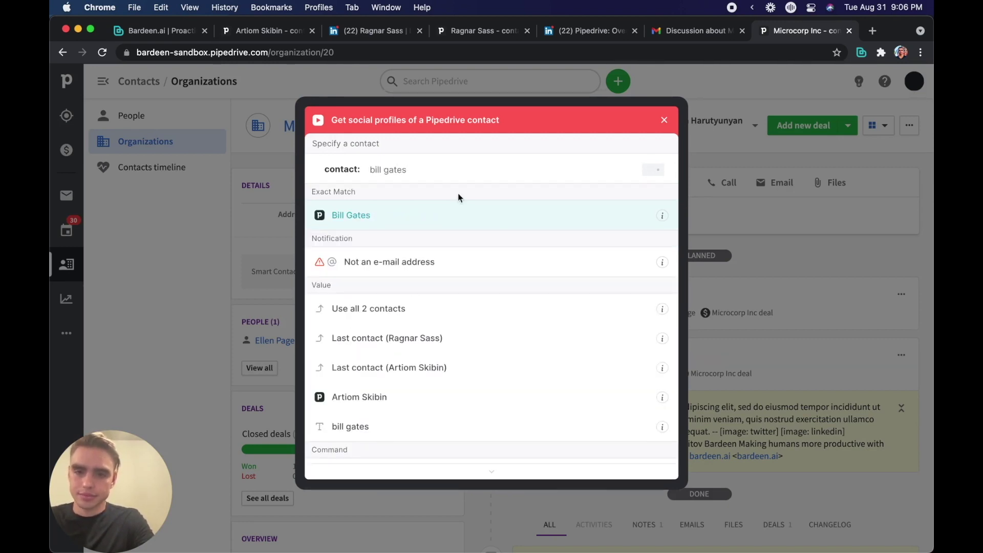
left_click(427, 215)
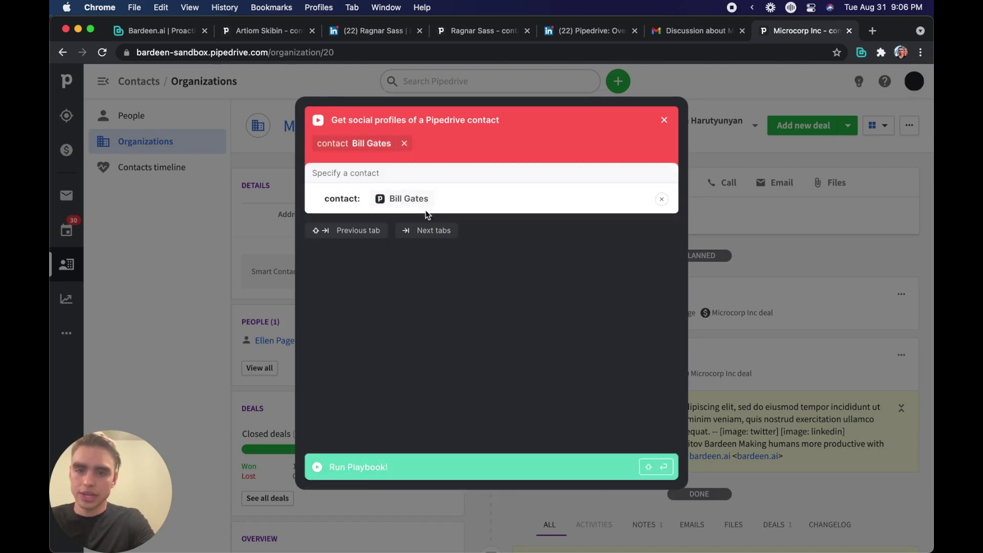
left_click(463, 467)
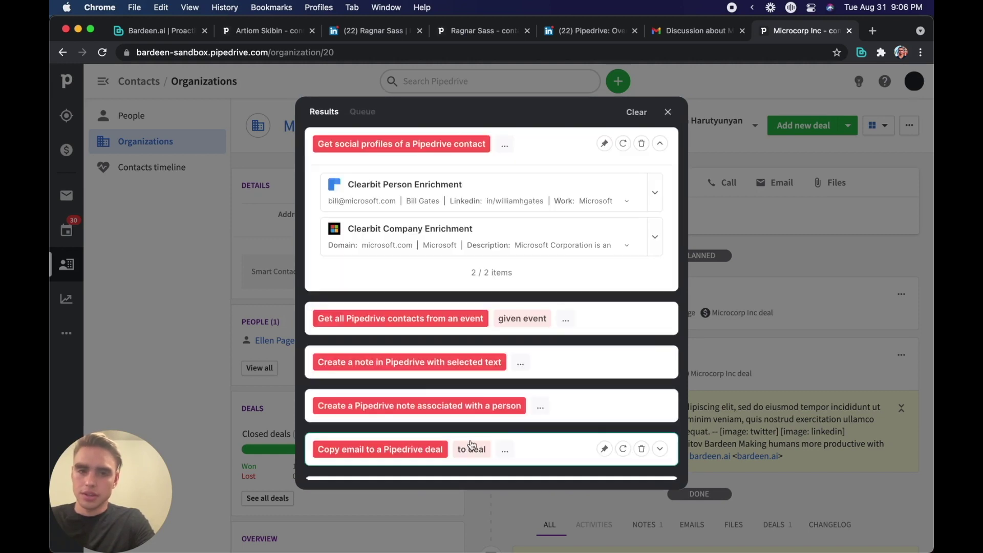
left_click(655, 193)
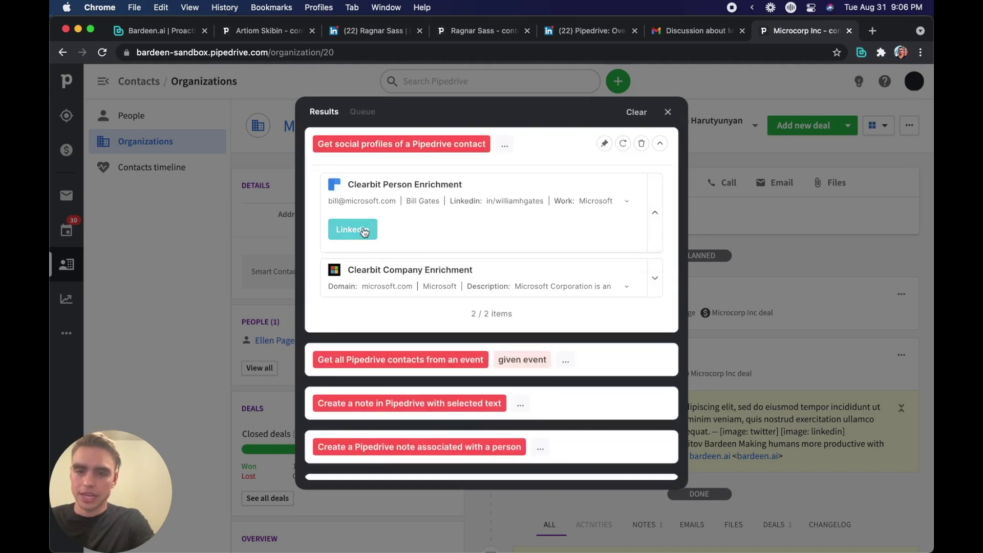
left_click(655, 280)
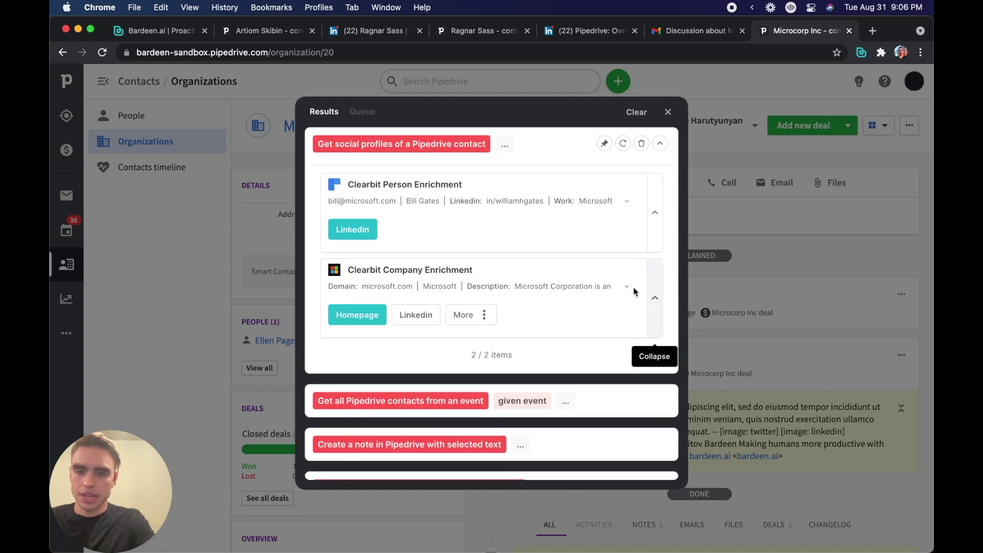
Step: Open the contact's LinkedIn profile in a new tab, then switch to Pipedrive's Insights 'My dashboard'
left_click(352, 229)
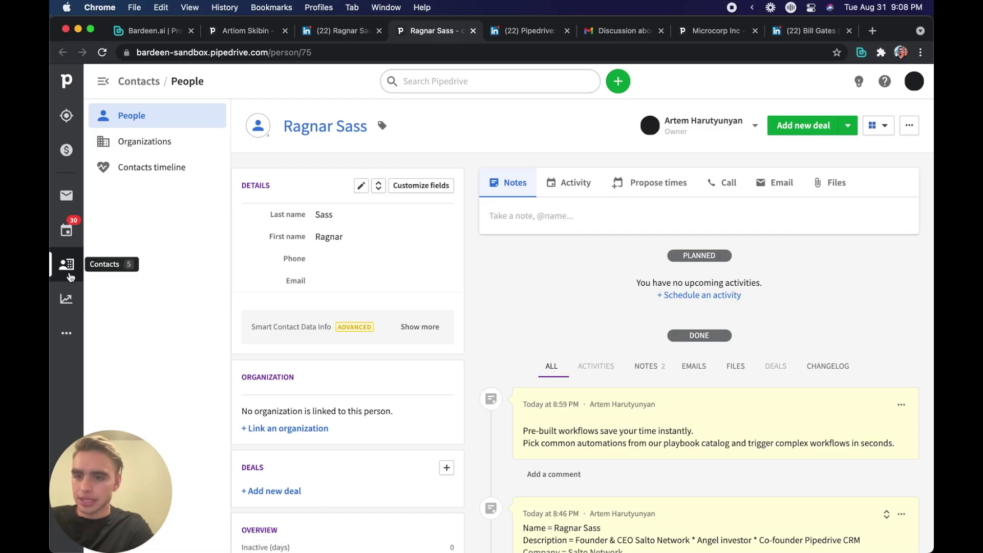
left_click(66, 299)
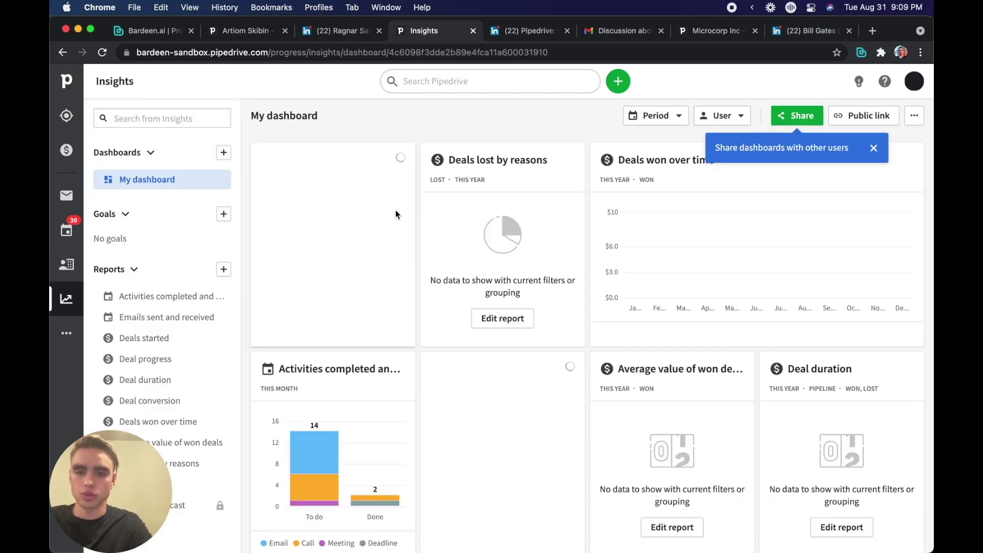
left_click(288, 52)
key("super+c")
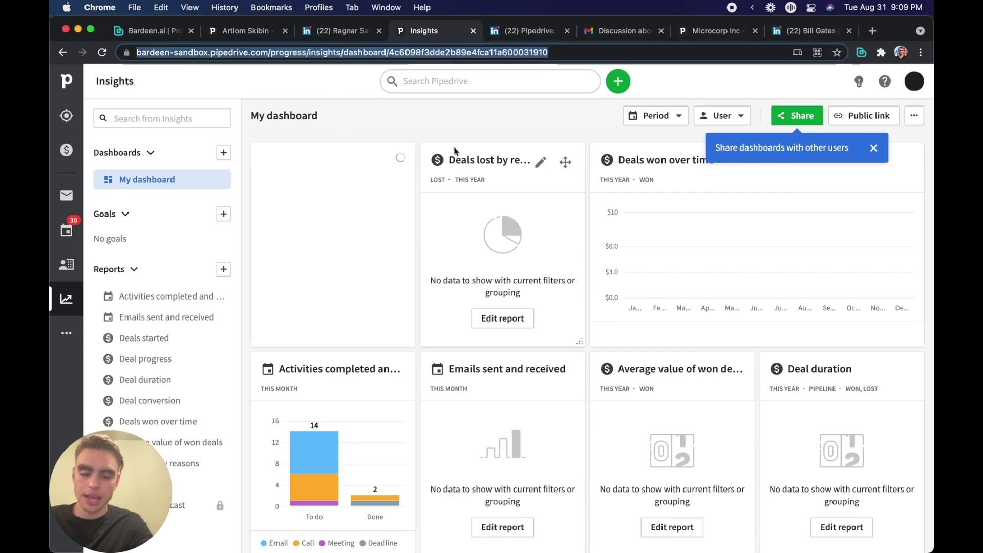
scroll(582, 500, "down", 10)
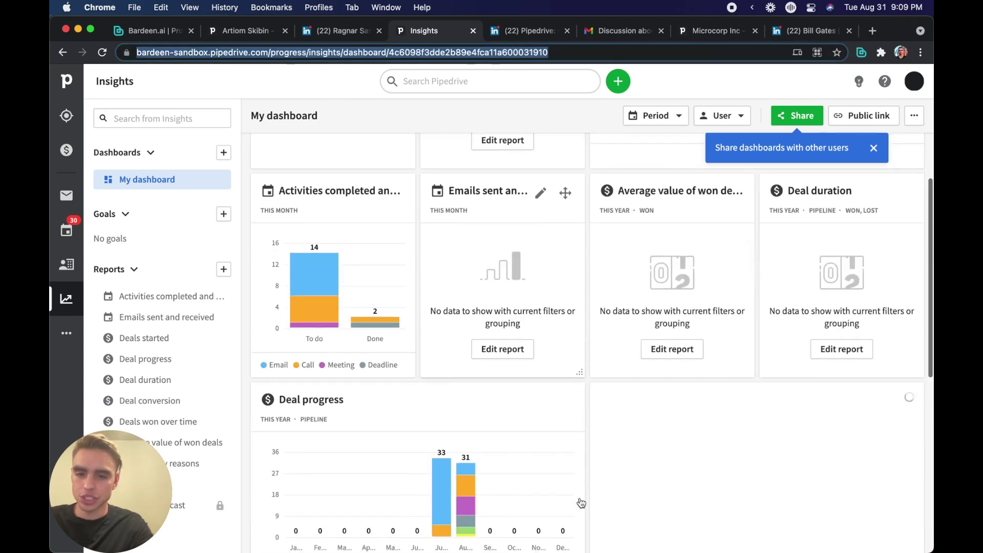
scroll(582, 503, "up", 10)
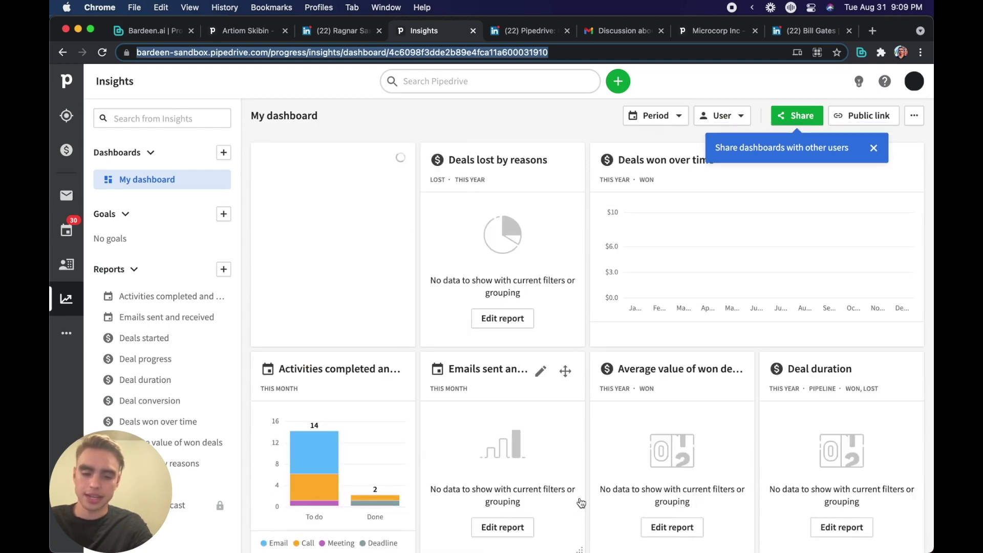
Step: Start 'Send a PDF of a web page to Slack' with the dashboard URL and a Slack teammate as recipient
key("alt+b")
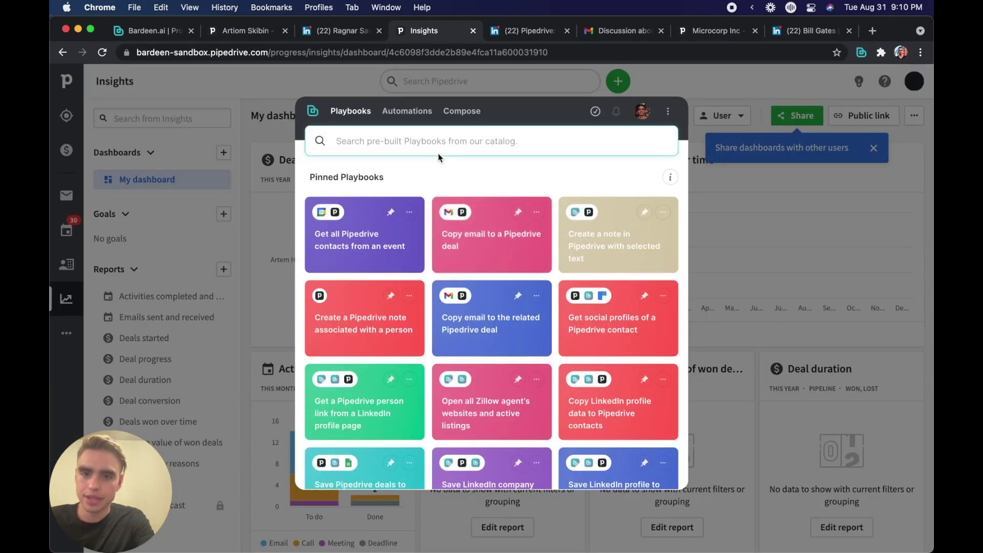
type("pdf")
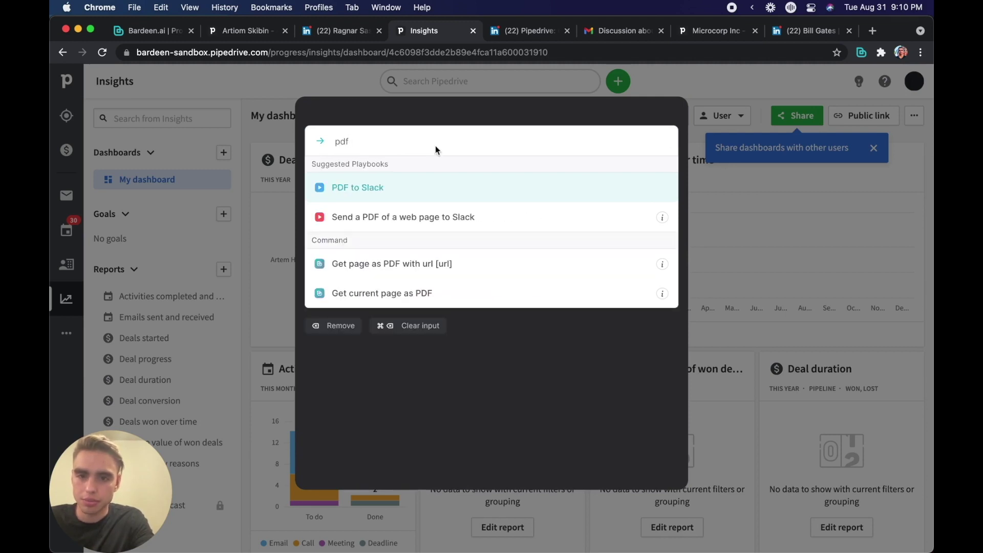
left_click(432, 227)
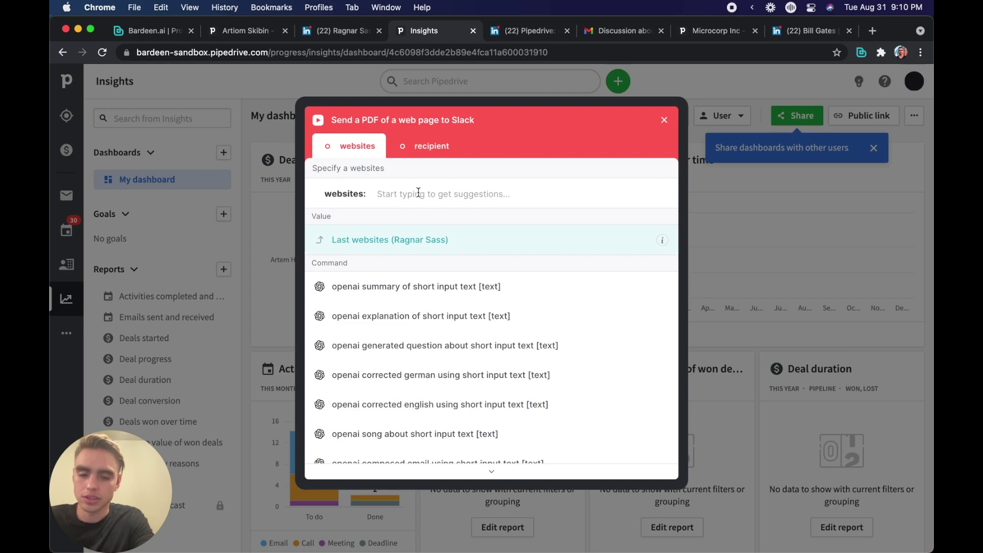
key("super+v")
key("Return")
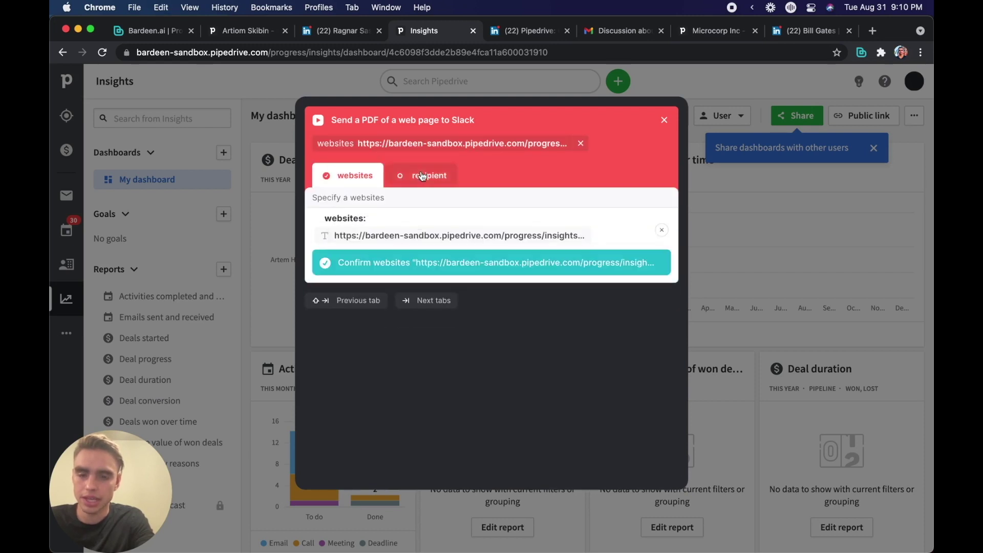
left_click(423, 177)
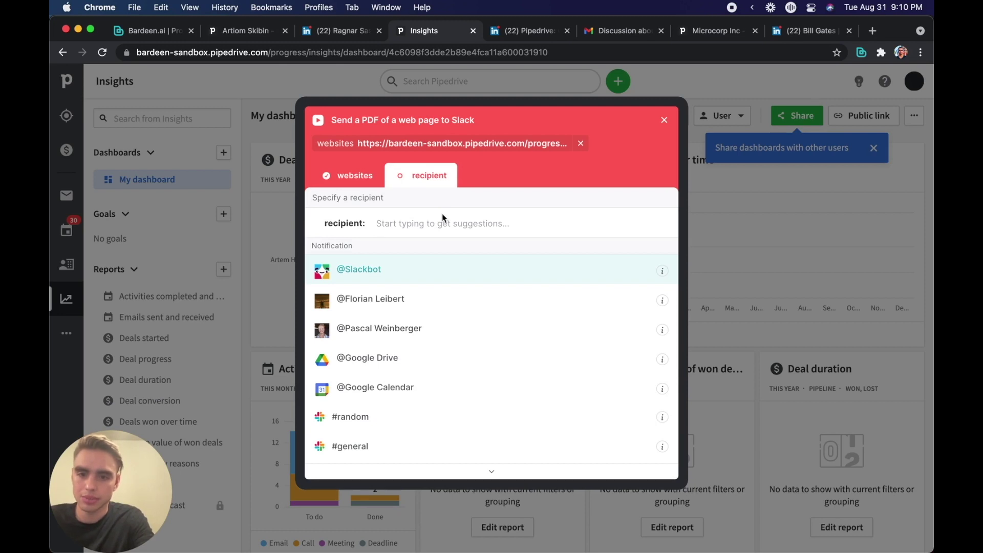
type("renat")
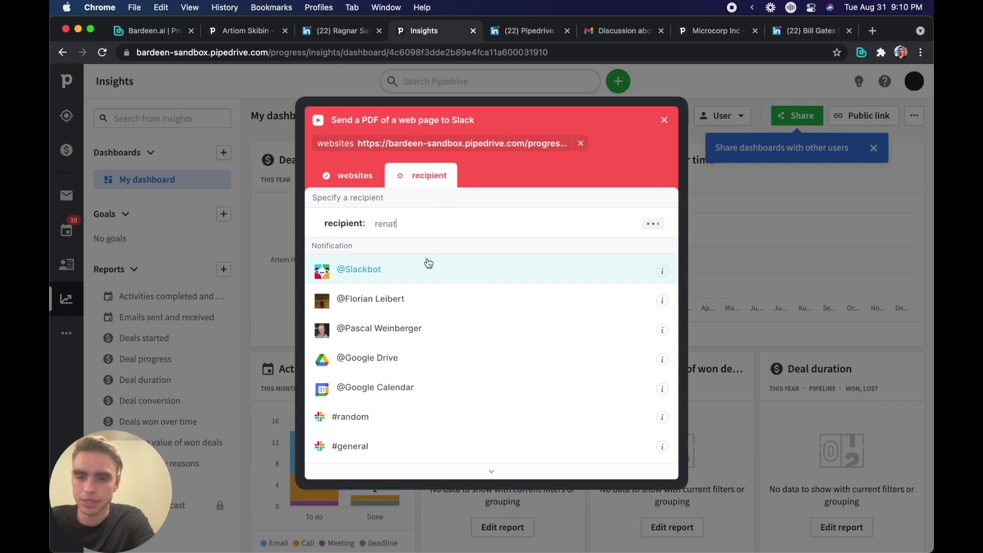
left_click(436, 279)
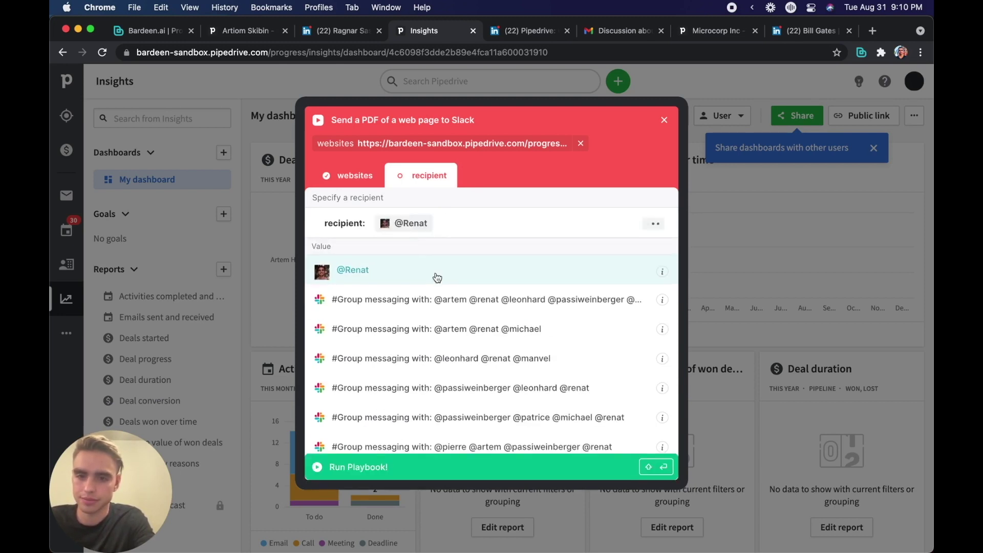
Step: Run the PDF-to-Slack playbook, expand the PDF and recipient results, and open the Slack conversation
left_click(451, 467)
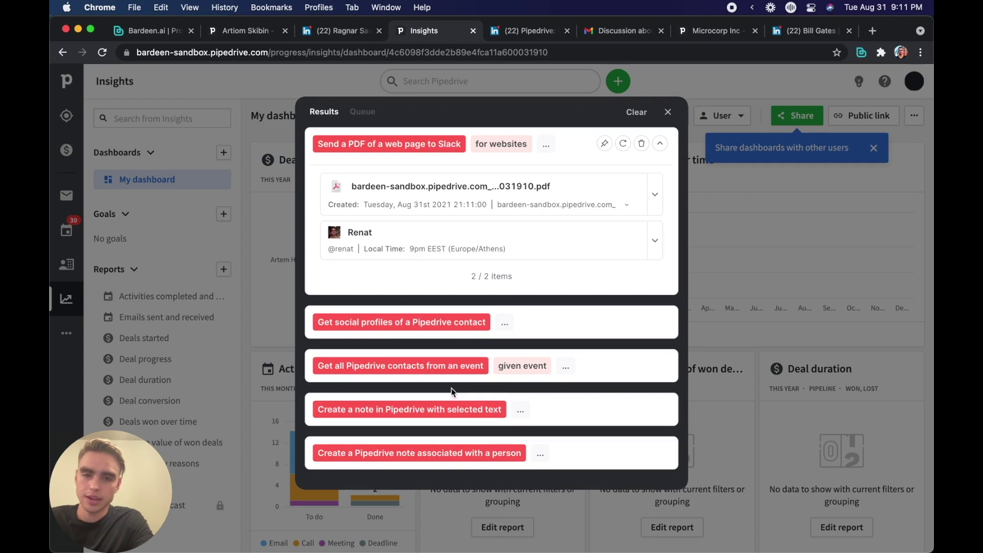
left_click(658, 202)
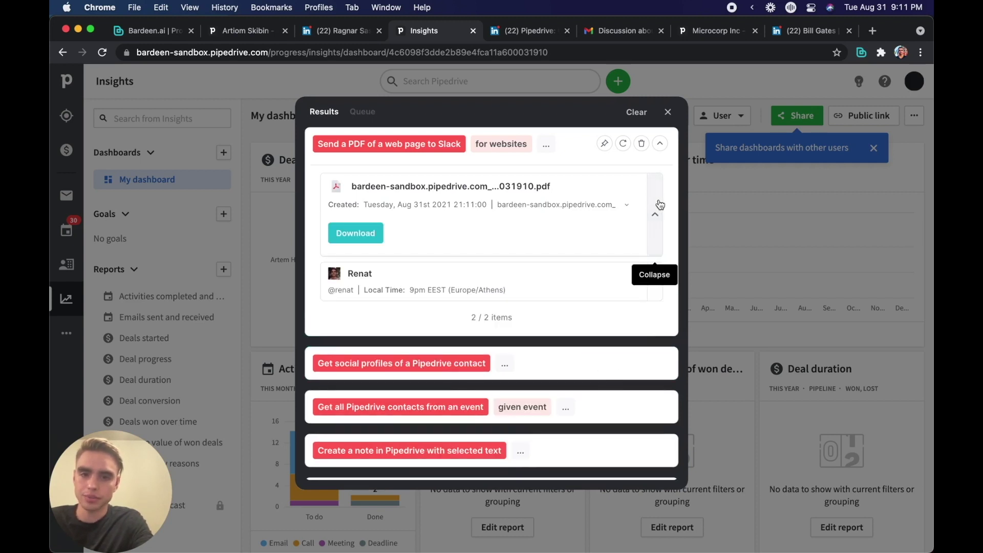
left_click(653, 295)
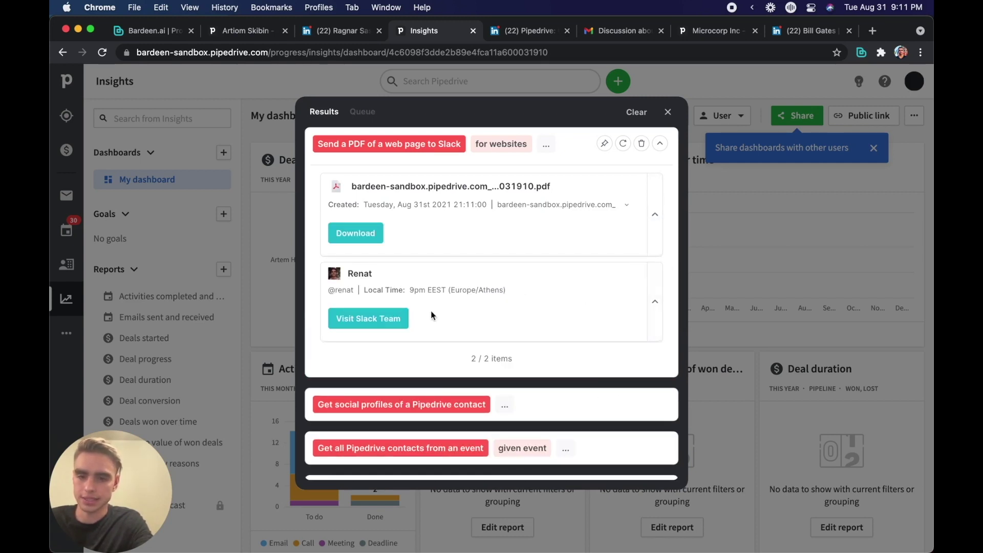
left_click(399, 320)
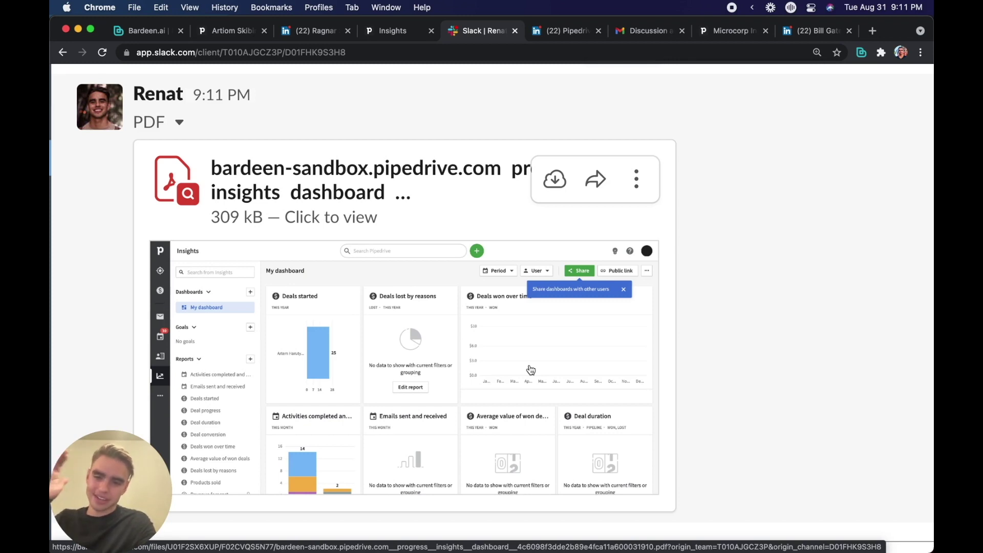
Step: Start a new Bardeen automation triggered when a duration of 1 day has passed
left_click(862, 52)
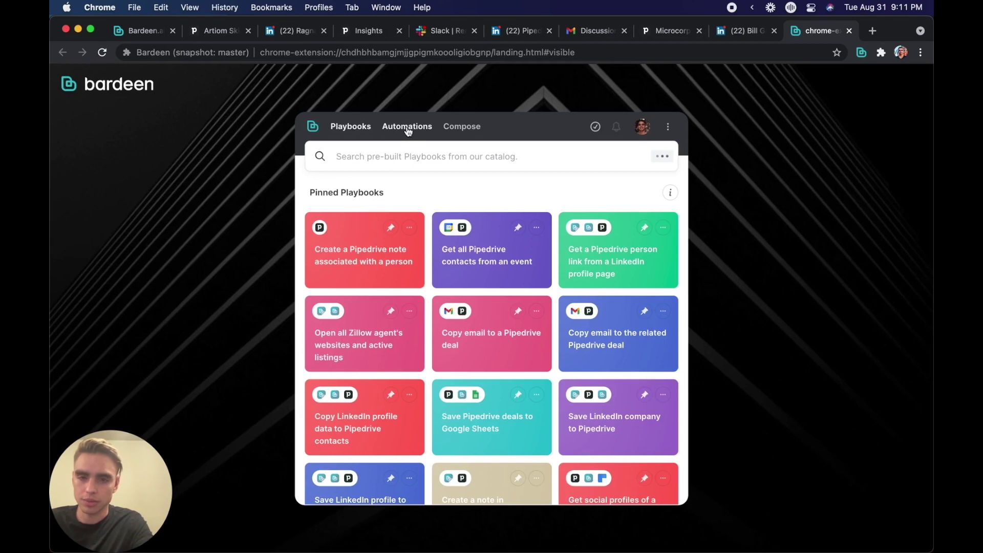
left_click(412, 128)
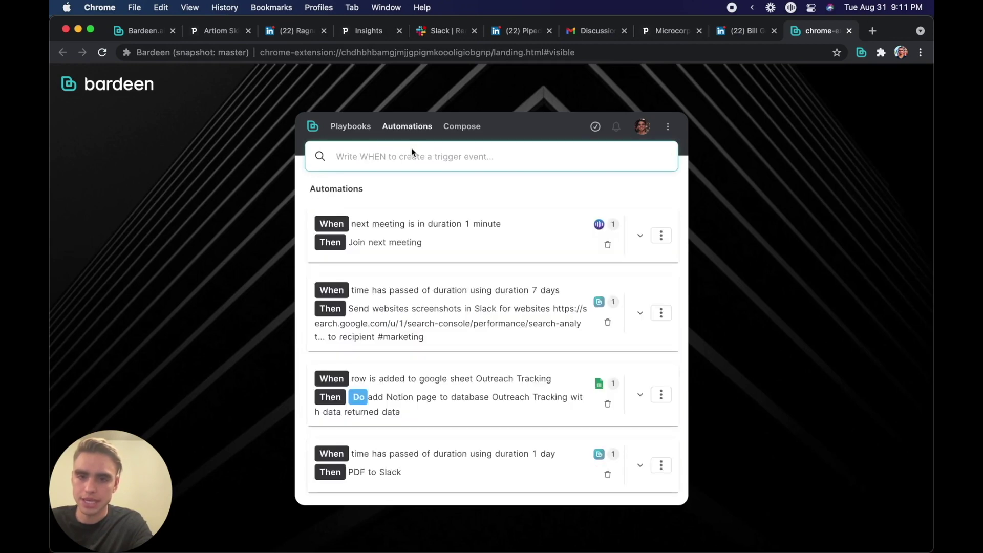
left_click(412, 149)
type("when")
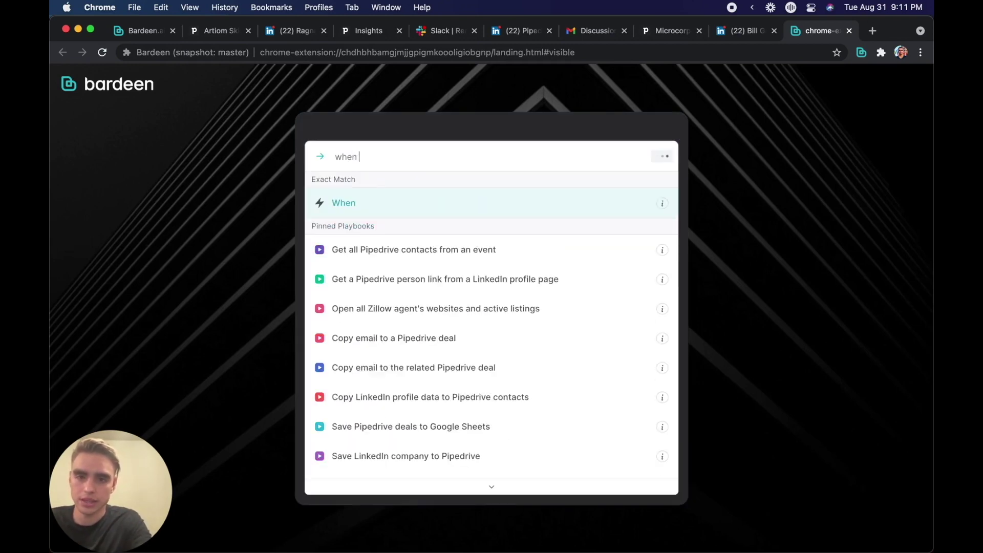
key("Return")
type("time")
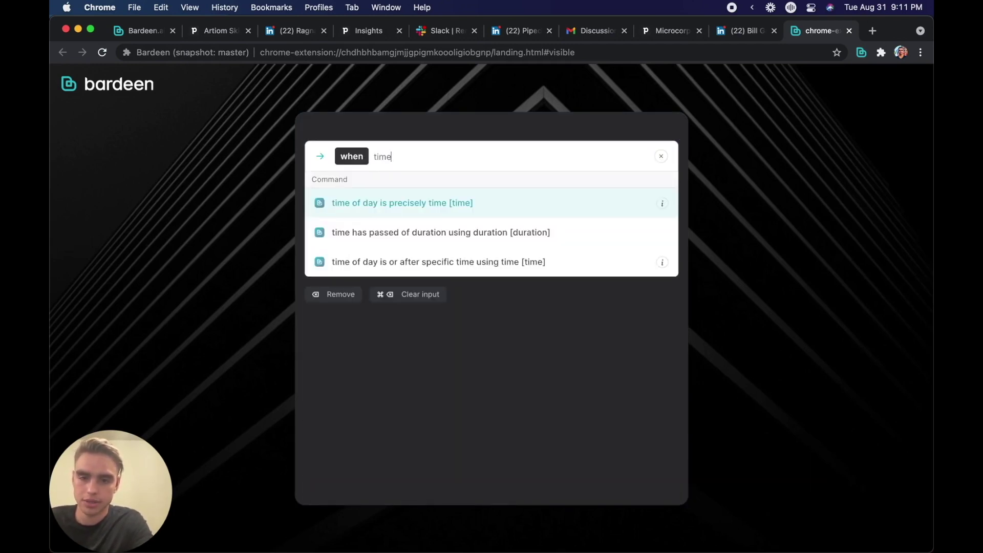
key("Down")
key("Return")
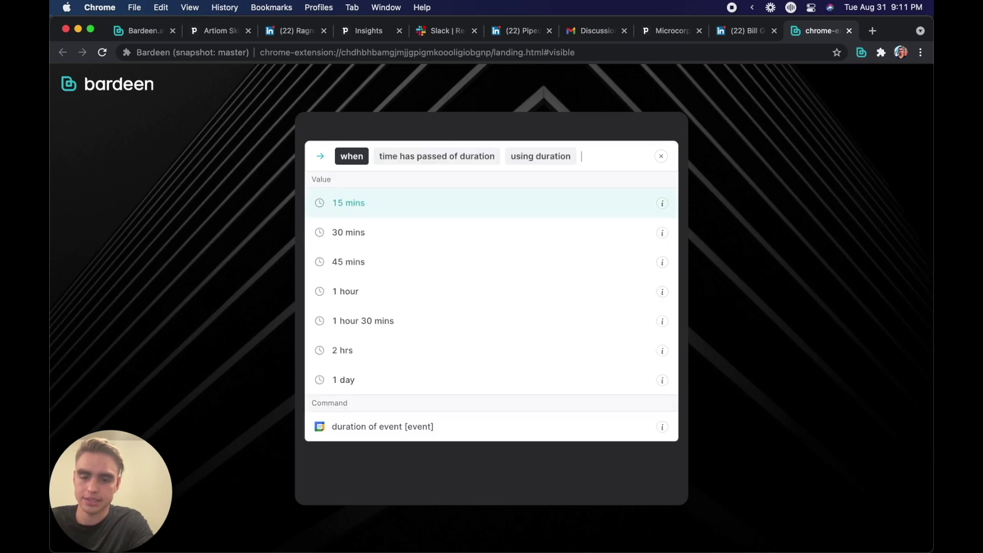
type("1 day")
key("Return")
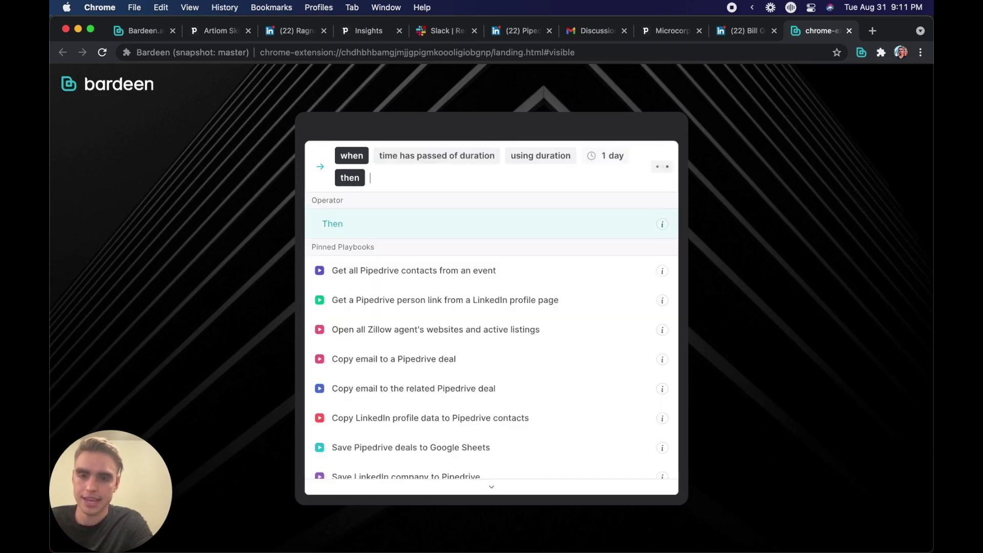
Step: Add the action sending a PDF of the Pipedrive dashboard URL to the Slack teammate
type("pdf")
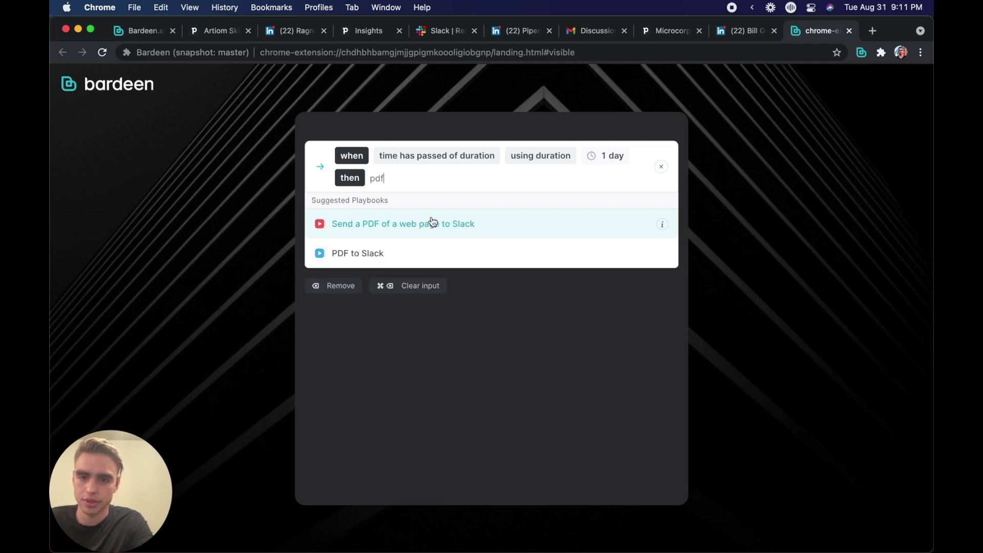
left_click(433, 221)
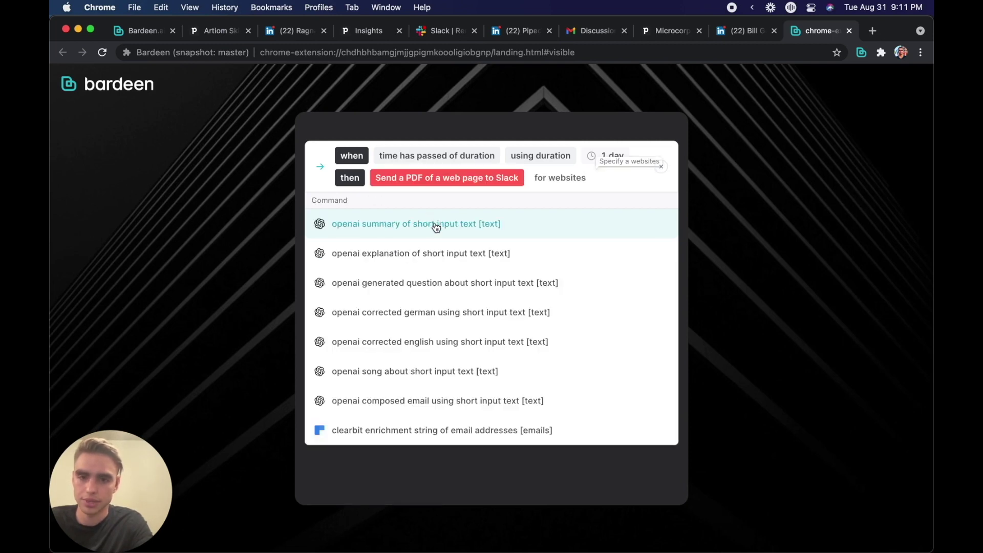
key("super+v")
key("Return")
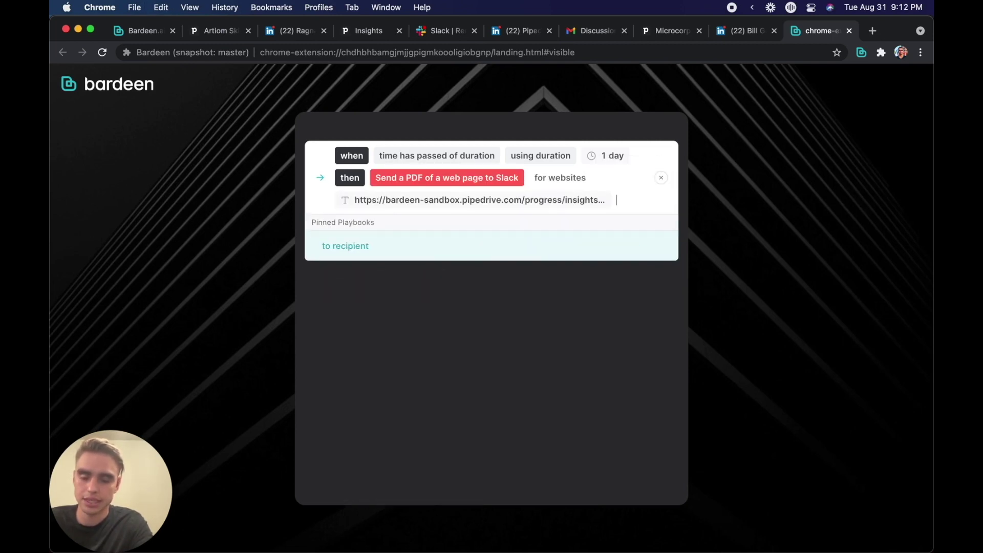
type("renat")
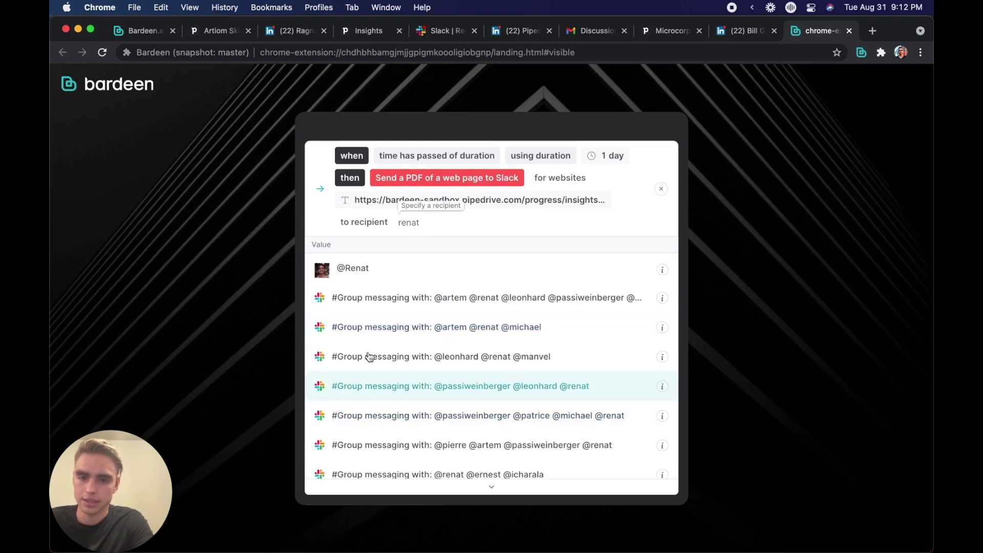
left_click(349, 278)
Step: Run the daily automation, close its results, and check it in the Automations list
left_click(349, 275)
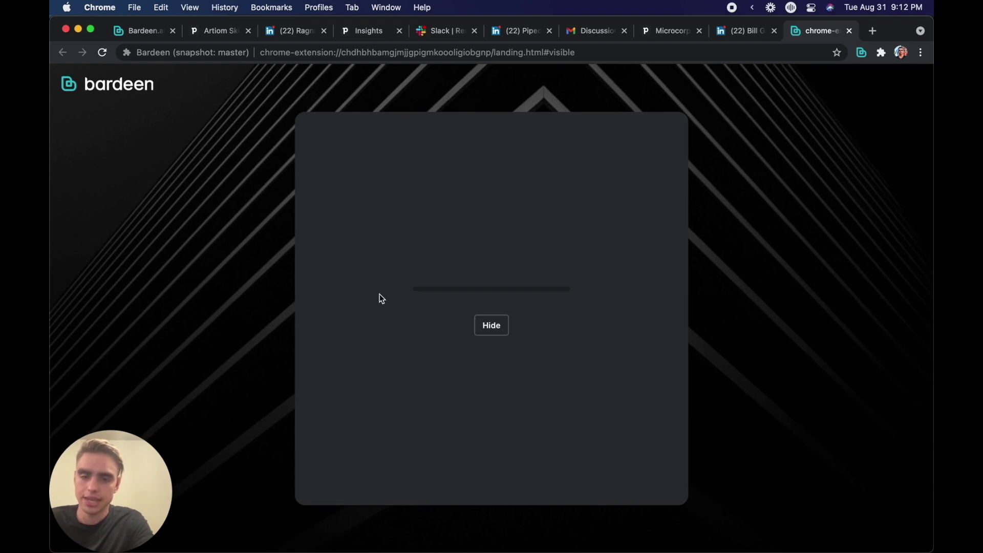
left_click(664, 128)
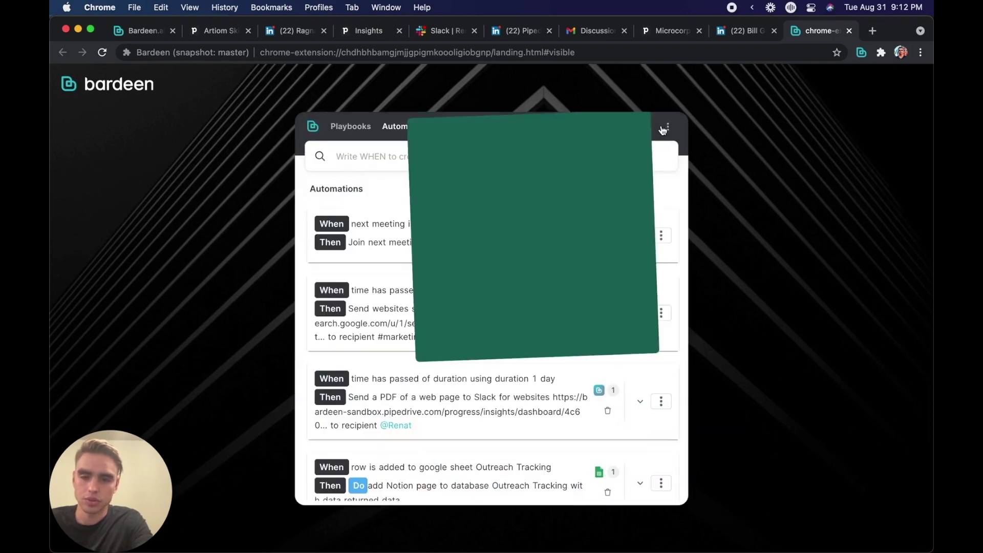
scroll(542, 269, "down", 3)
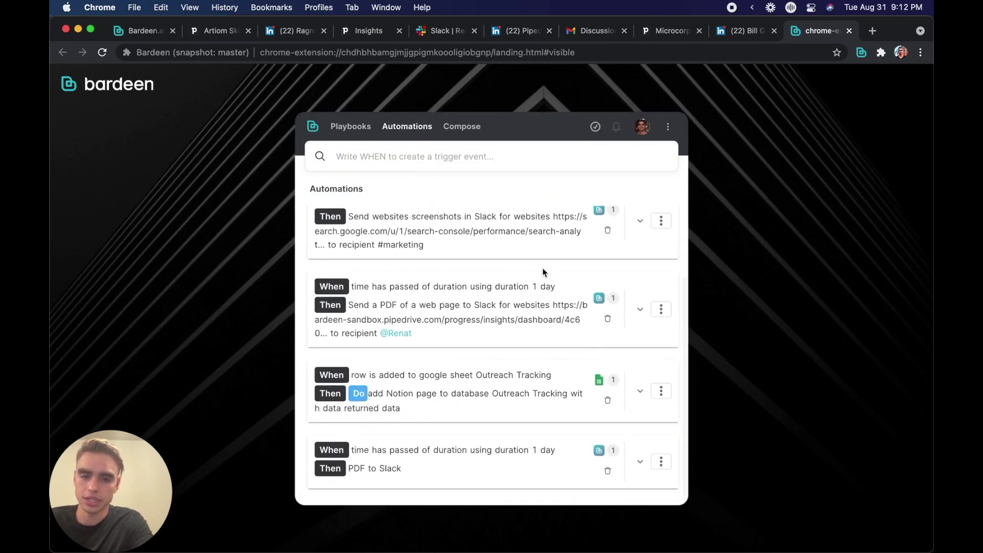
scroll(543, 268, "up", 3)
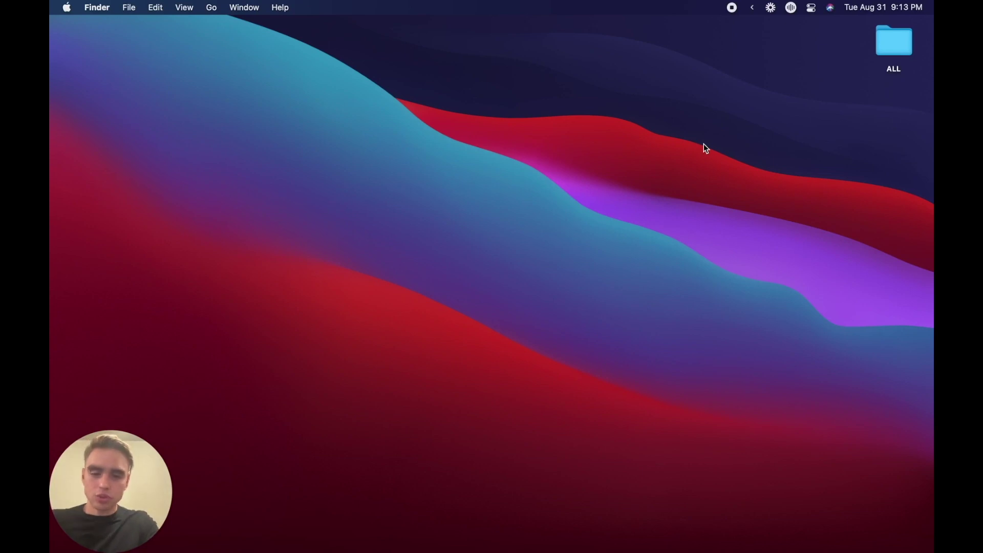
Step: Run 'Save Pipedrive deals to Google Sheets' into a new sheet named 'Demo', then download it
key("alt+b")
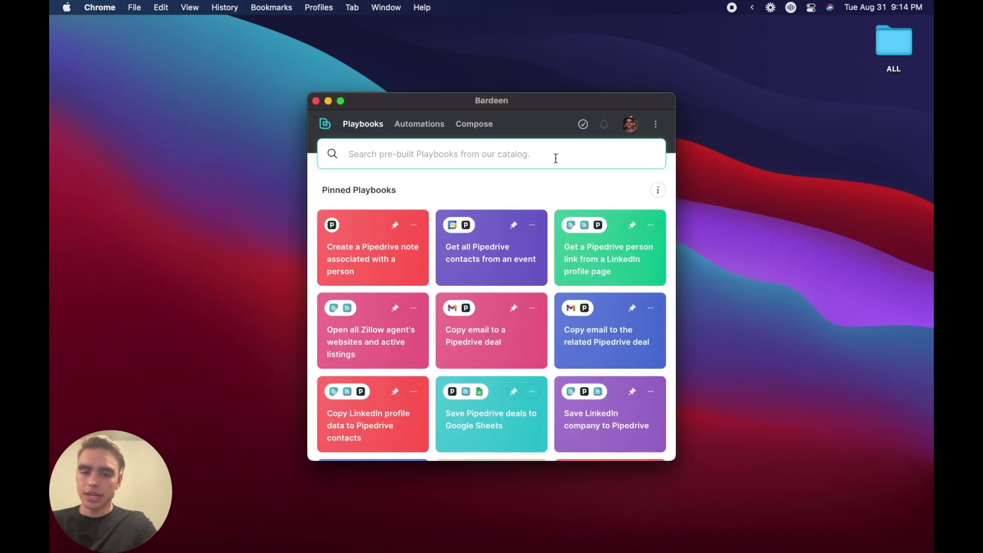
left_click(489, 417)
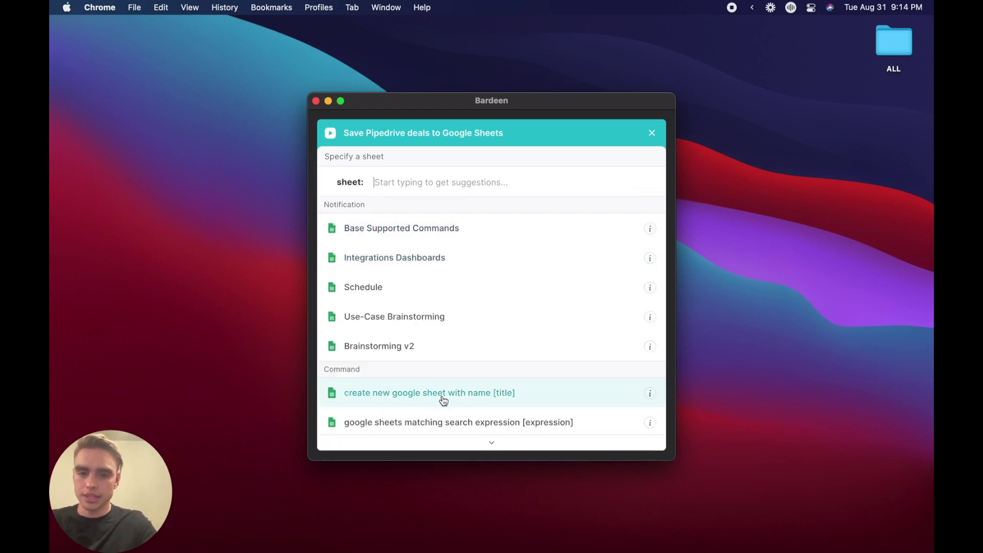
left_click(443, 400)
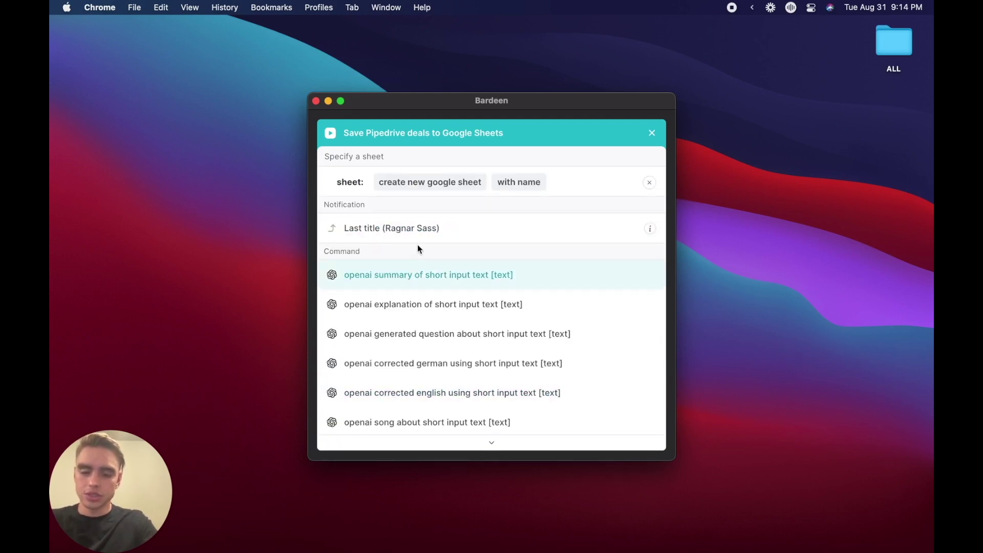
type("Demo")
key("Return")
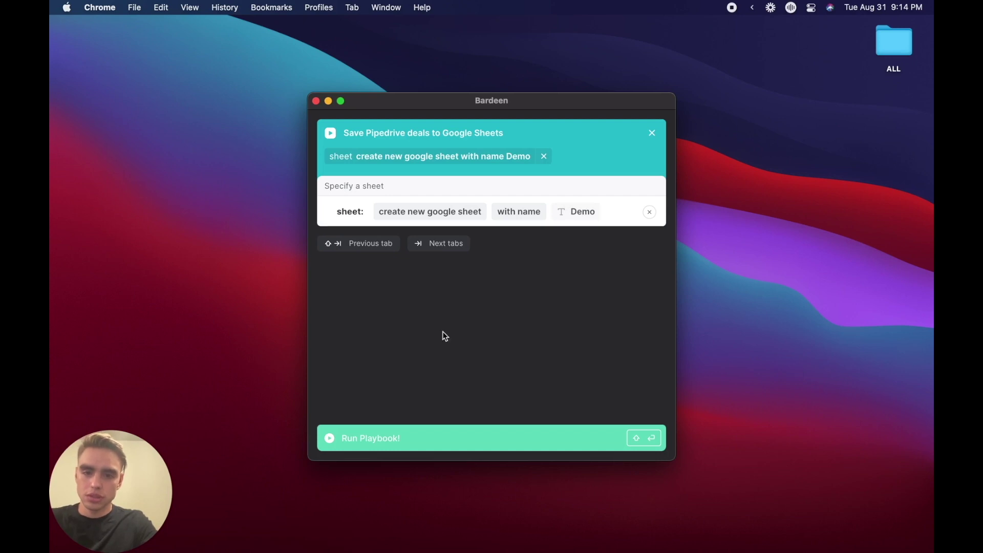
left_click(431, 440)
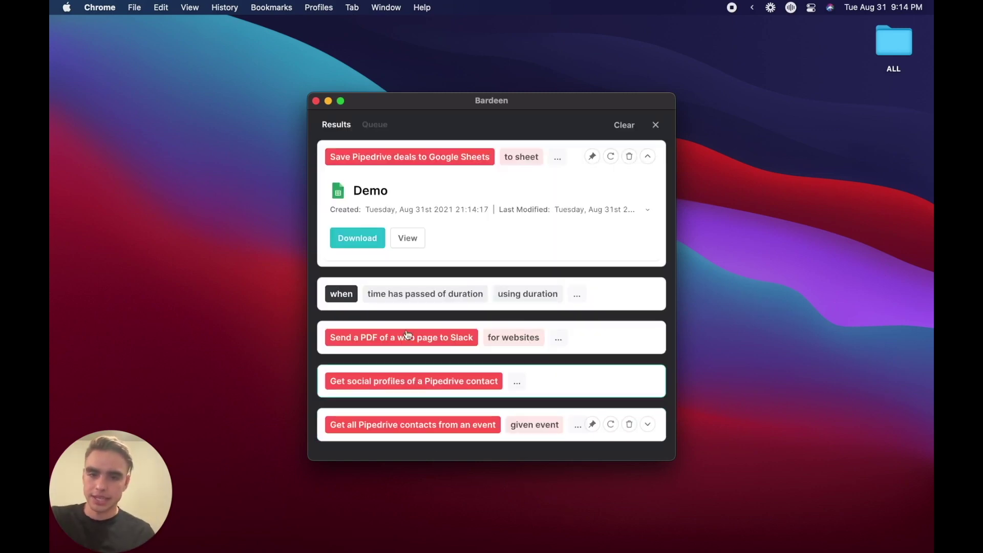
left_click(381, 245)
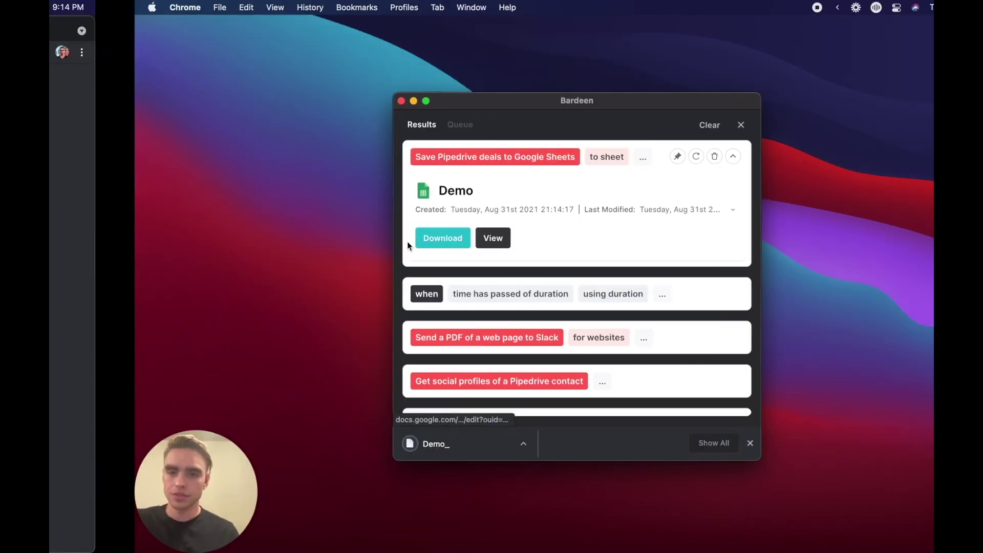
Step: View the 'Demo' sheet of exported Pipedrive deals in Google Sheets
left_click(493, 237)
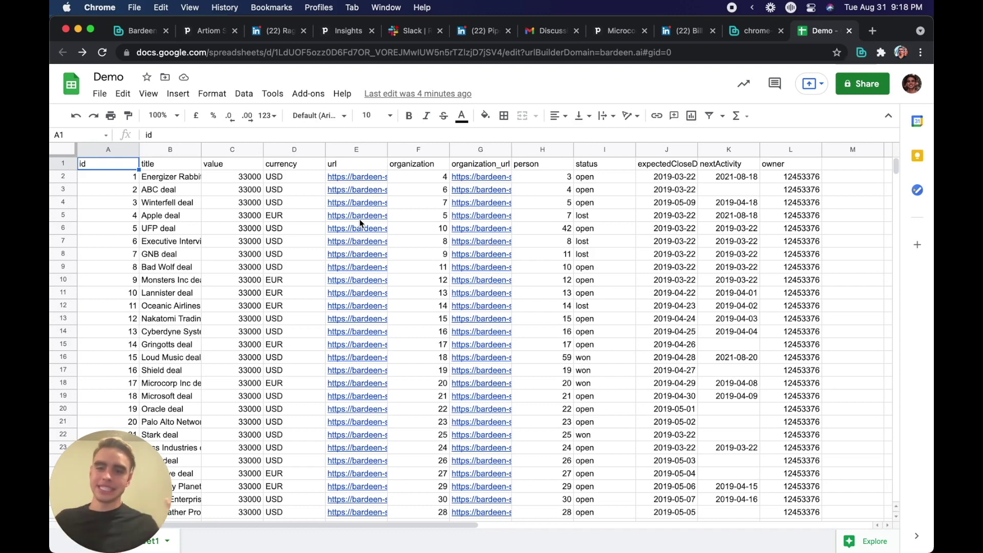
key("super+l")
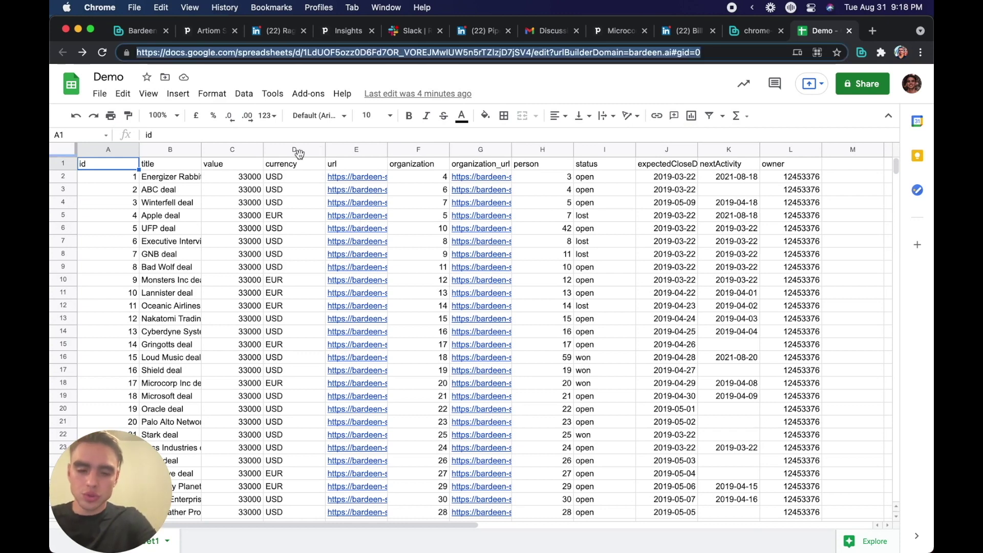
Step: Open Zillow's San Francisco homes page and the first listing, a $989,000 condo
type("zillo")
left_click(370, 206)
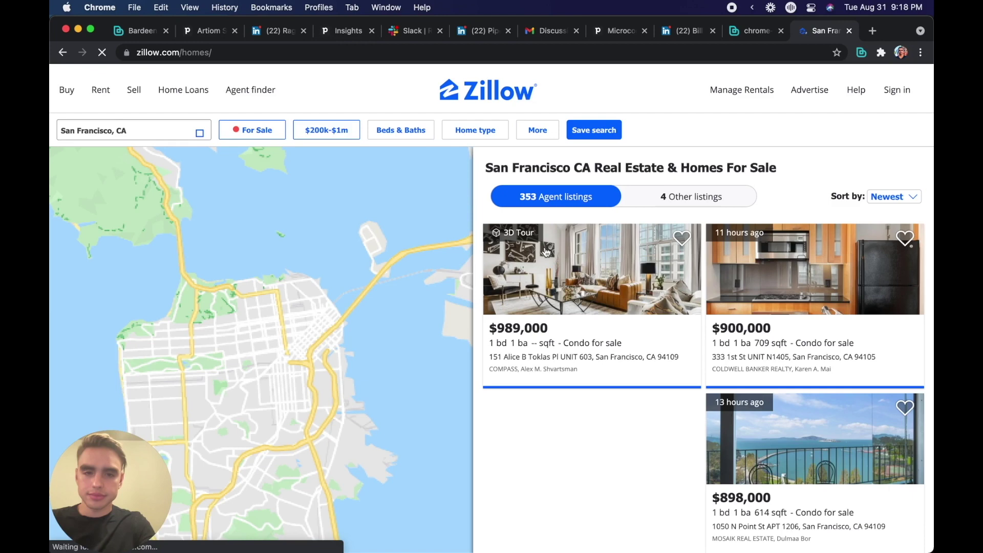
left_click(580, 282)
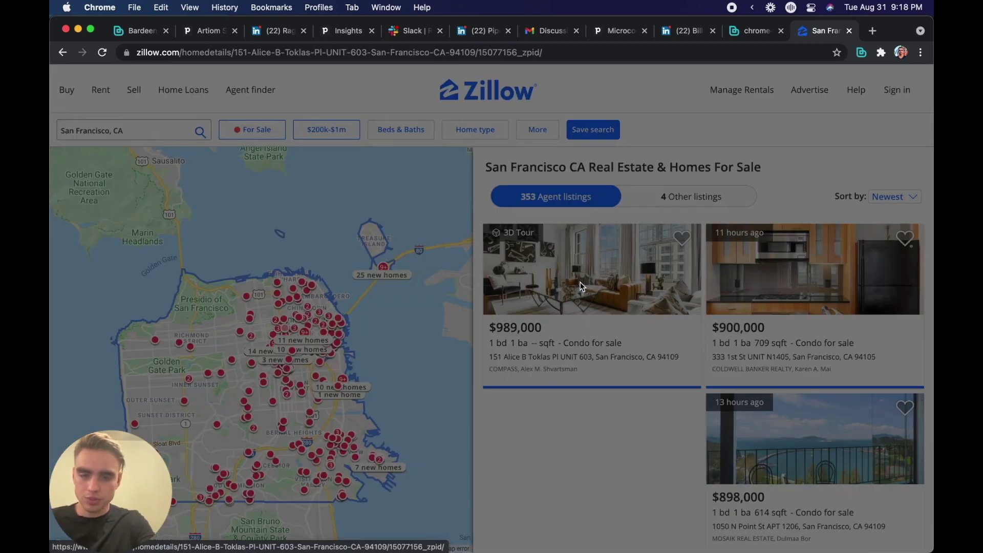
Step: Choose 'create new scraper model' from Bardeen's command bar for the listing
key("alt+b")
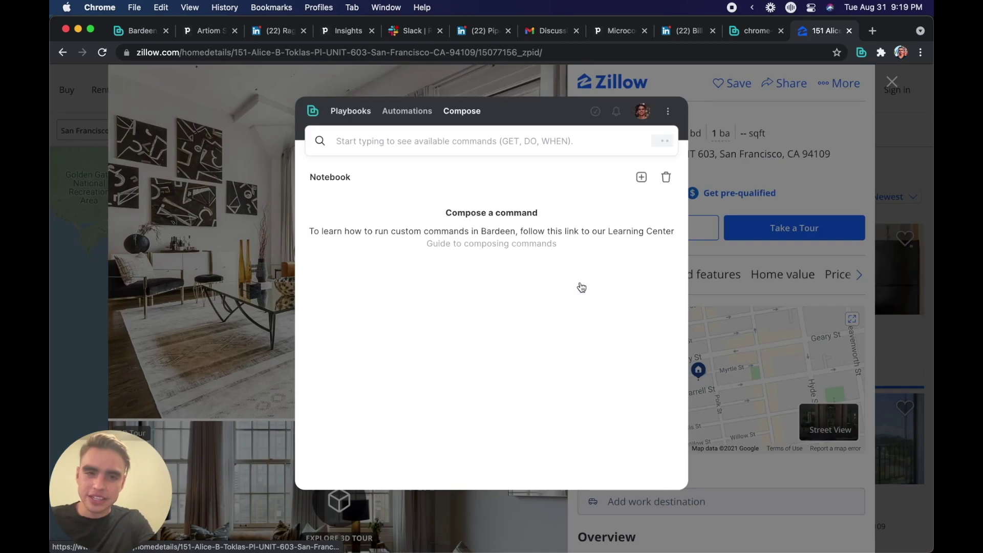
left_click(452, 141)
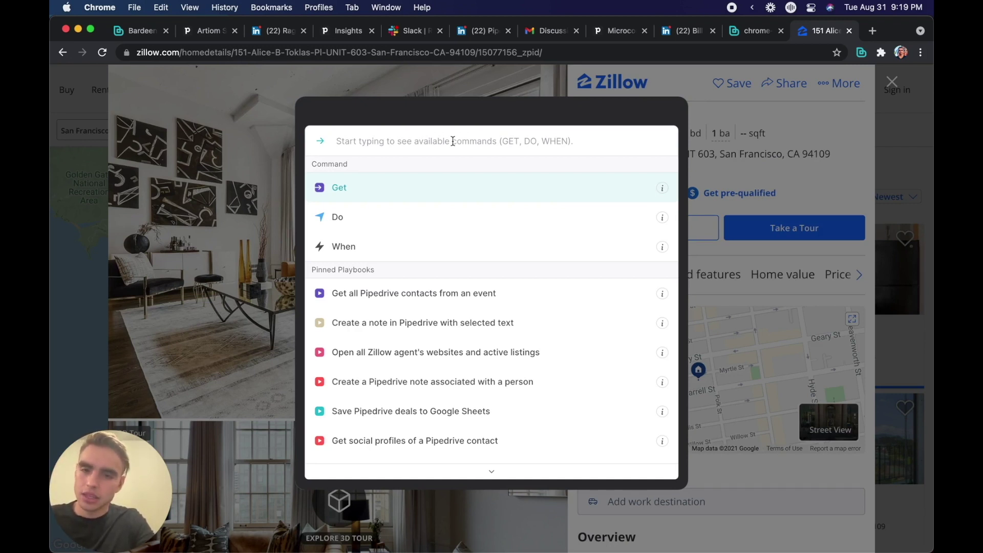
type("create scrap")
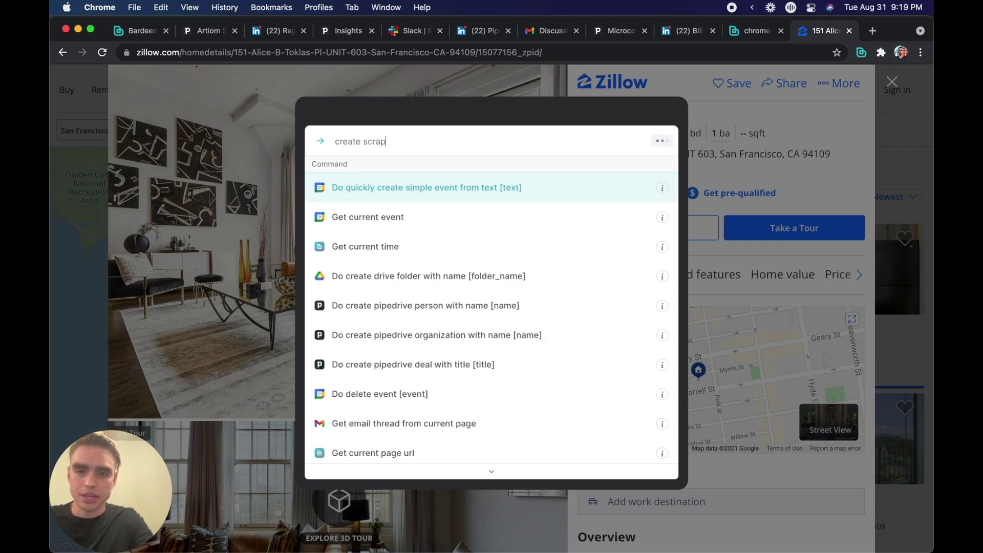
left_click(453, 202)
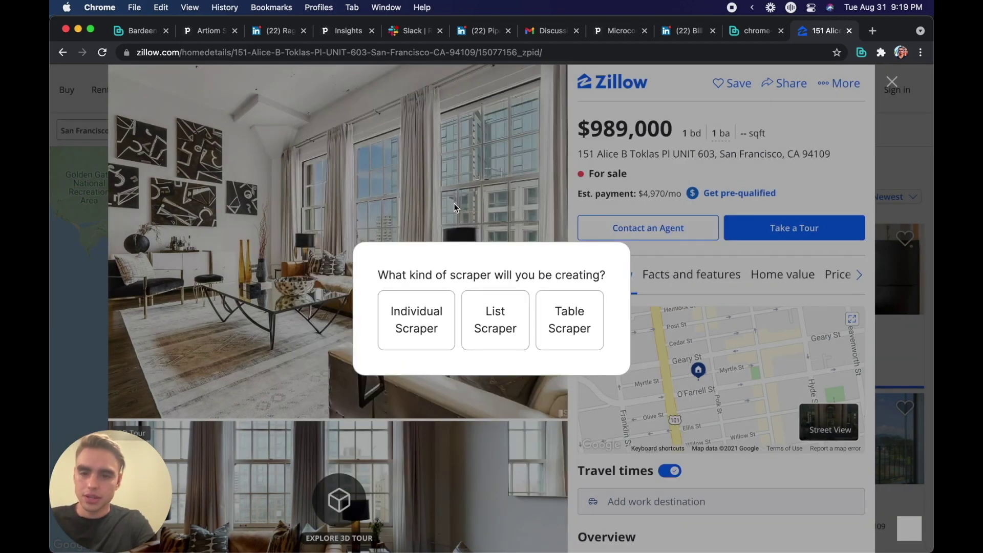
Step: Choose an individual scraper and capture the listing's price as Price and address as Location
left_click(422, 306)
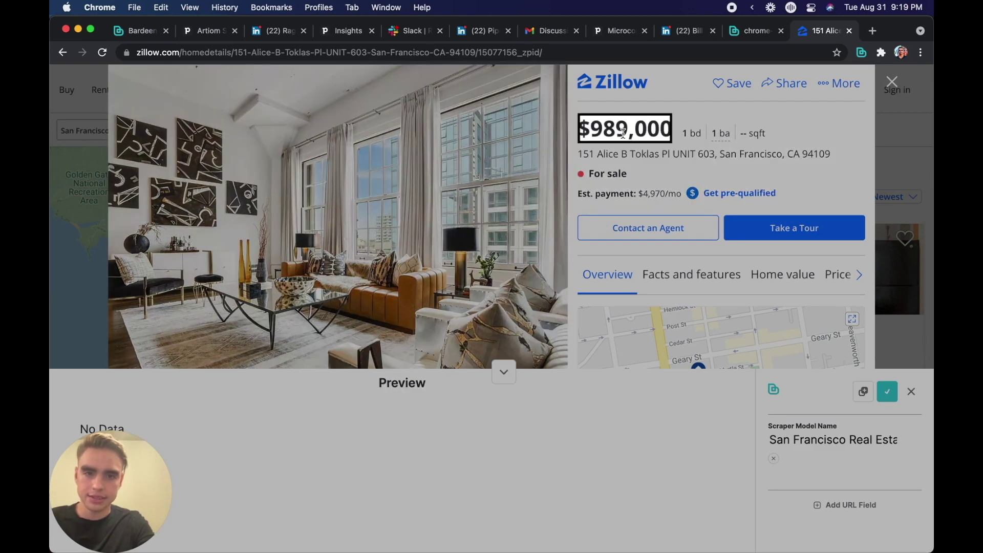
left_click(623, 132)
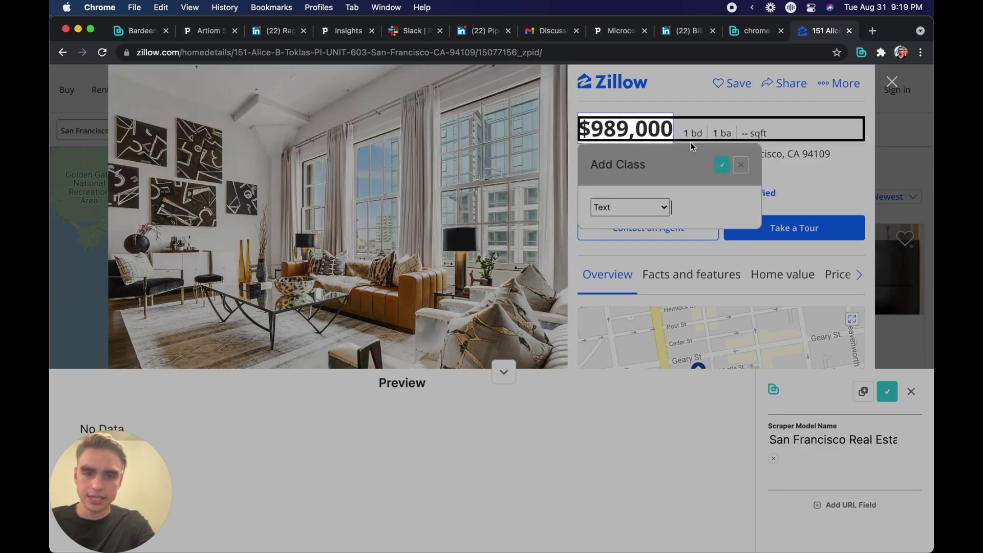
type("Price")
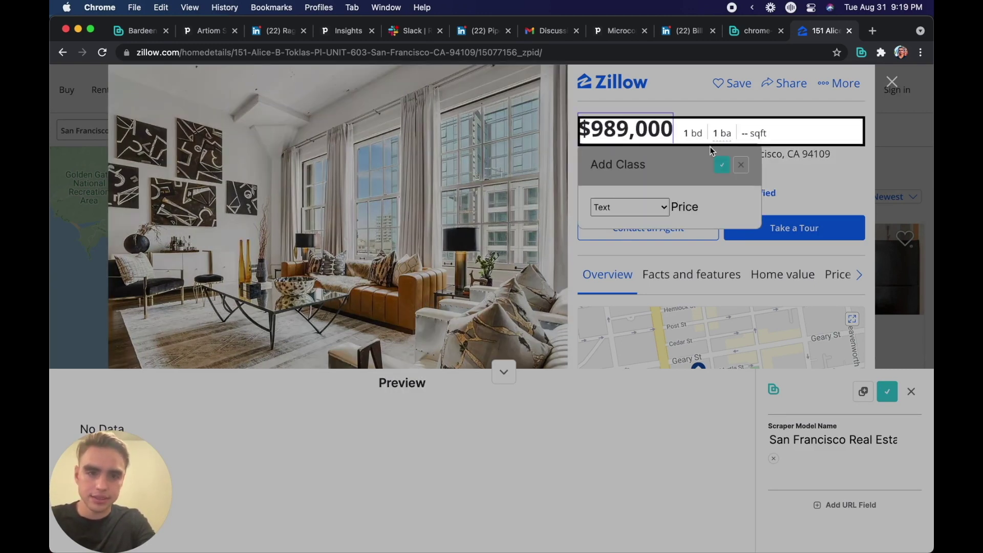
left_click(722, 165)
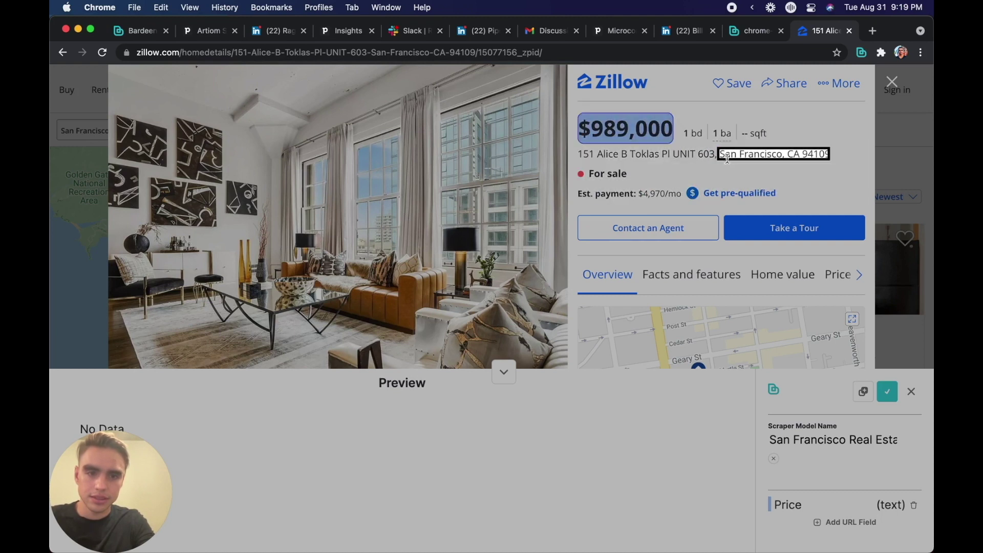
left_click(690, 154)
type("Location")
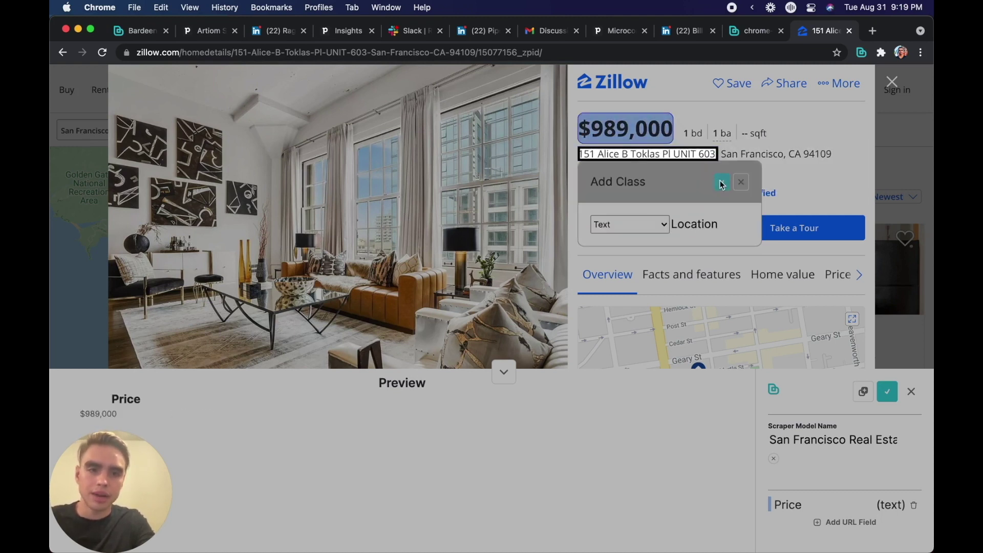
left_click(722, 183)
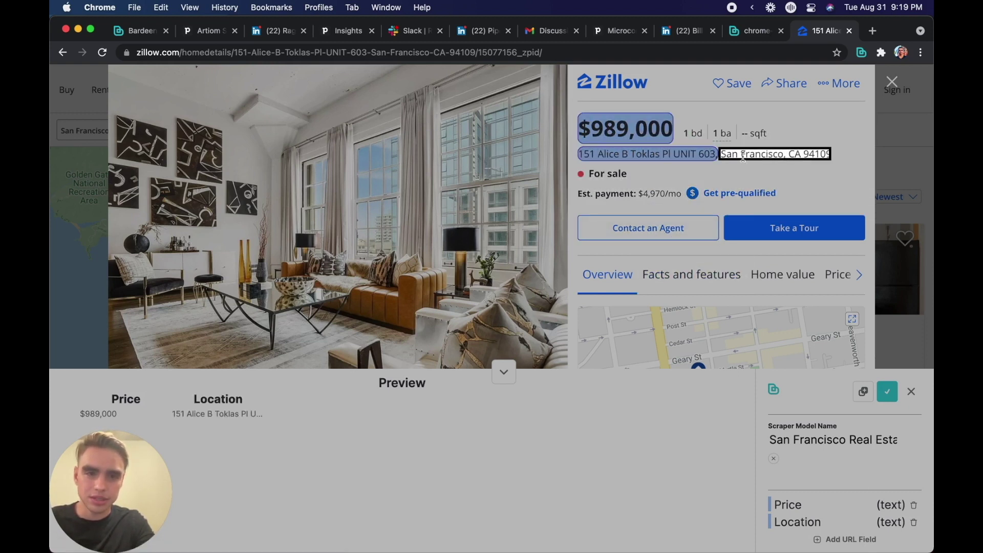
Step: Add the bedroom and bathroom counts as fields named BD and BA
left_click(686, 133)
type("BD")
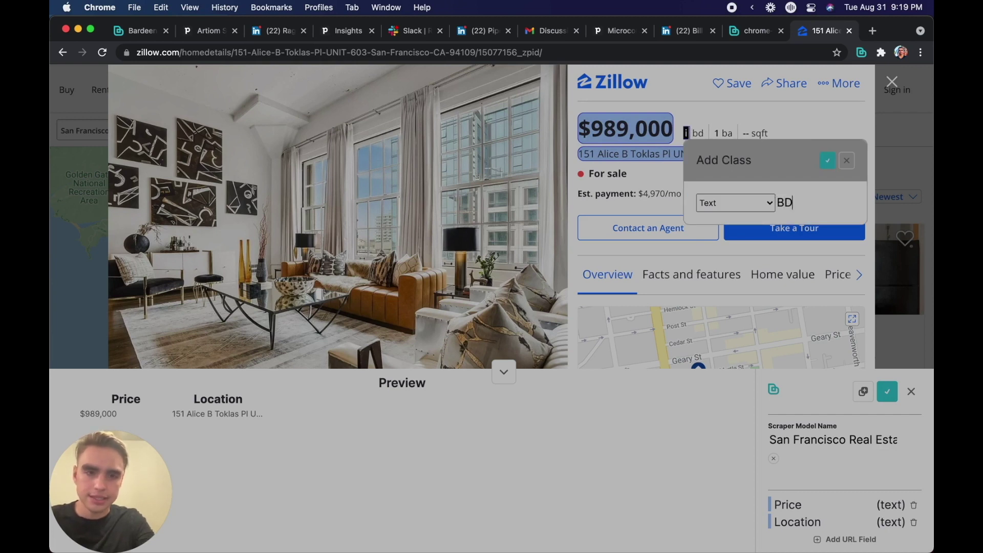
left_click(828, 161)
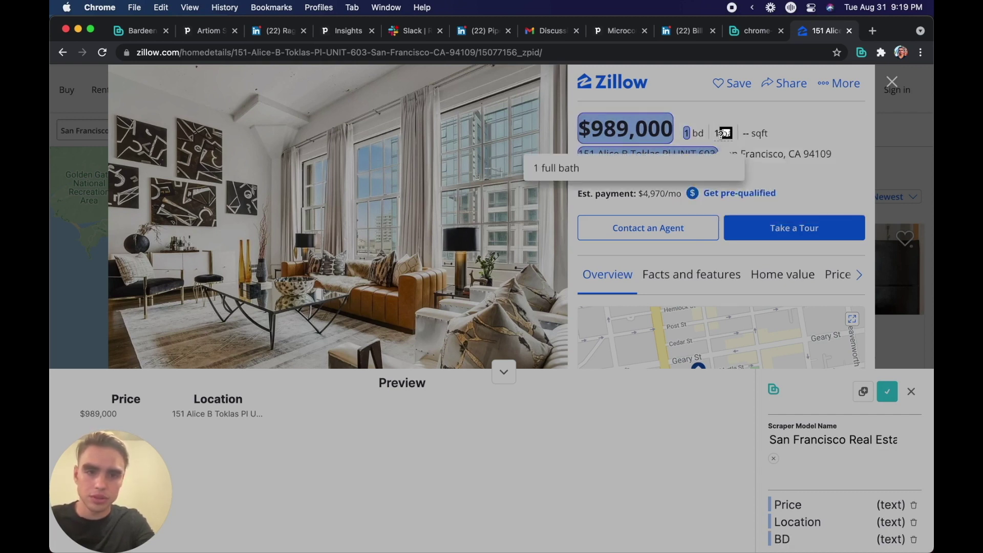
left_click(716, 134)
type("BT")
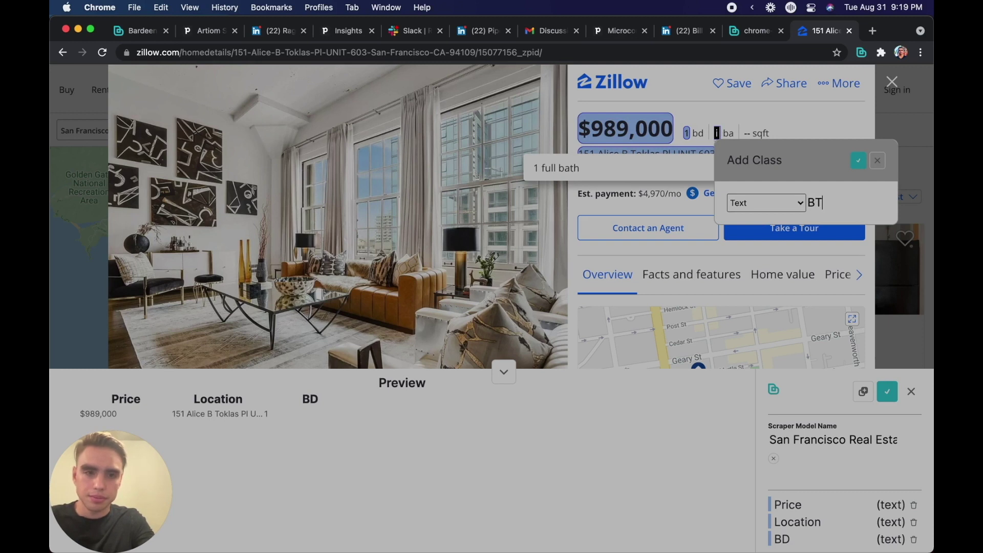
key("BackSpace")
type("A")
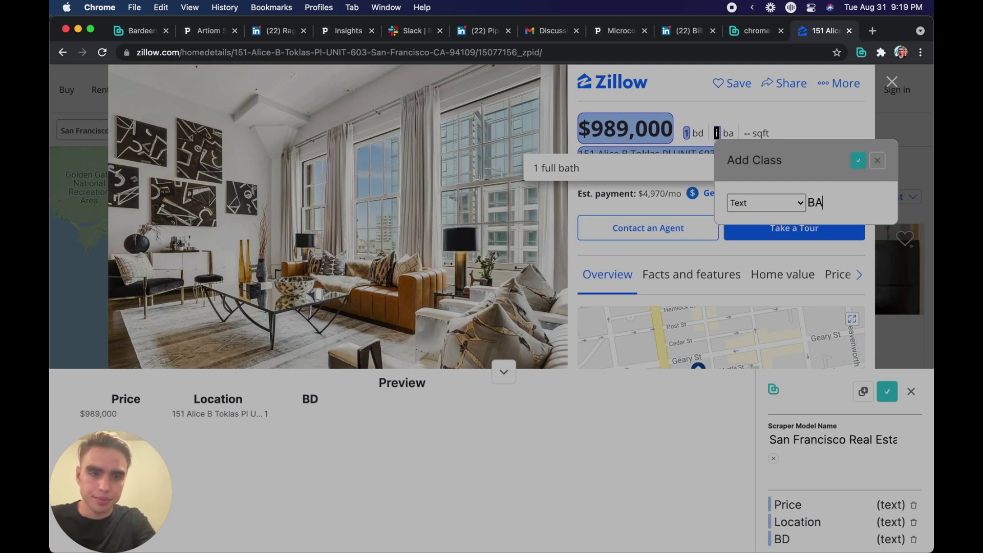
left_click(857, 161)
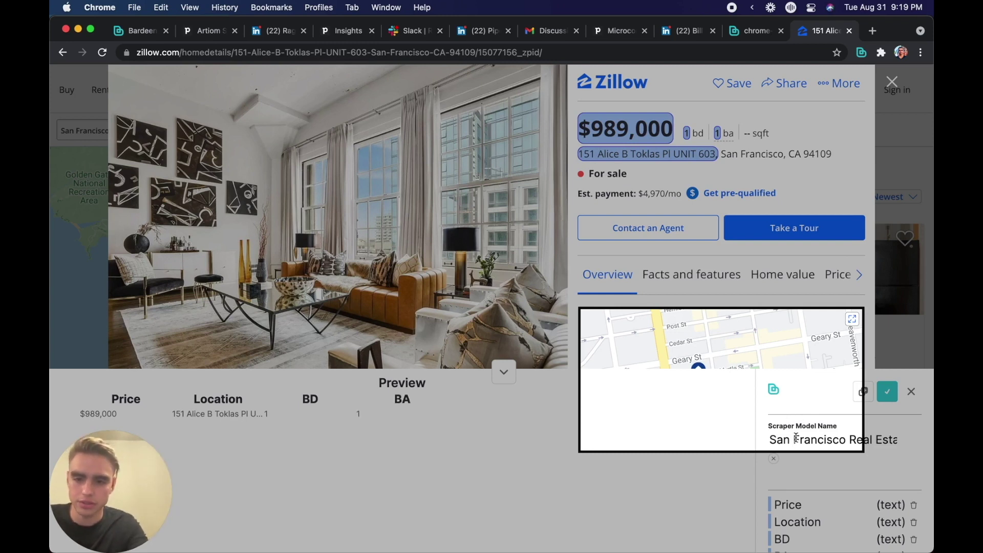
Step: Rename the scraper model to 'Zillow Pipedrive' and save it
key("super+a")
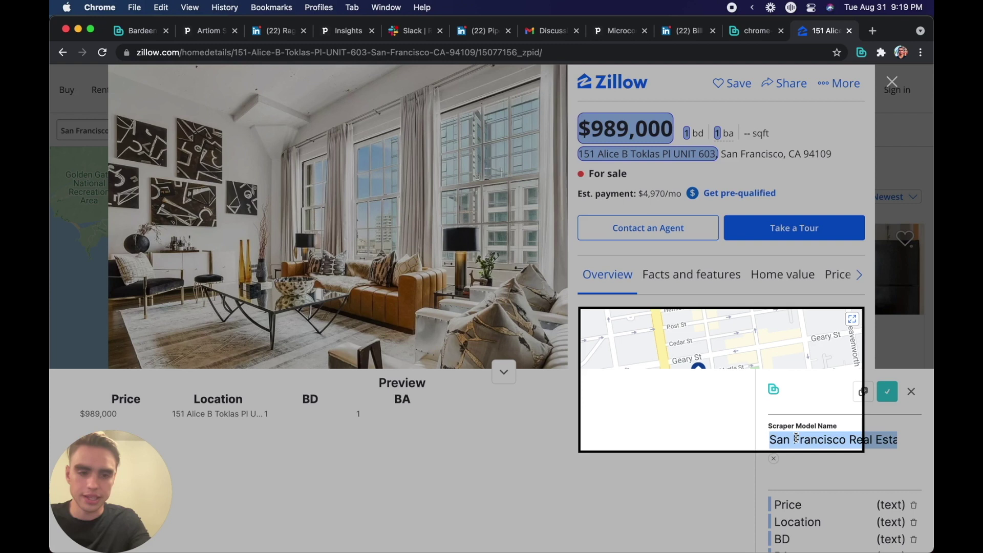
type("Zillow ")
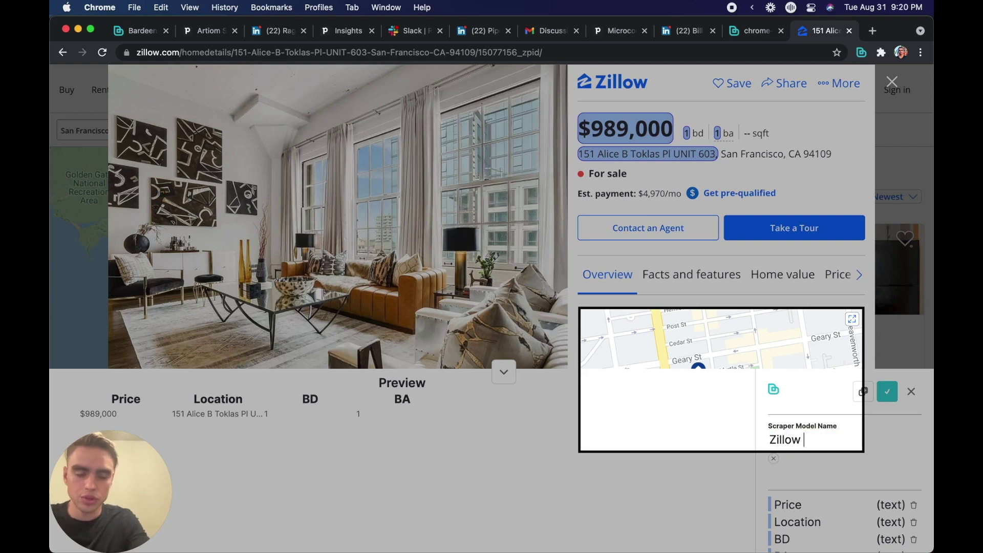
type("Pipedrive")
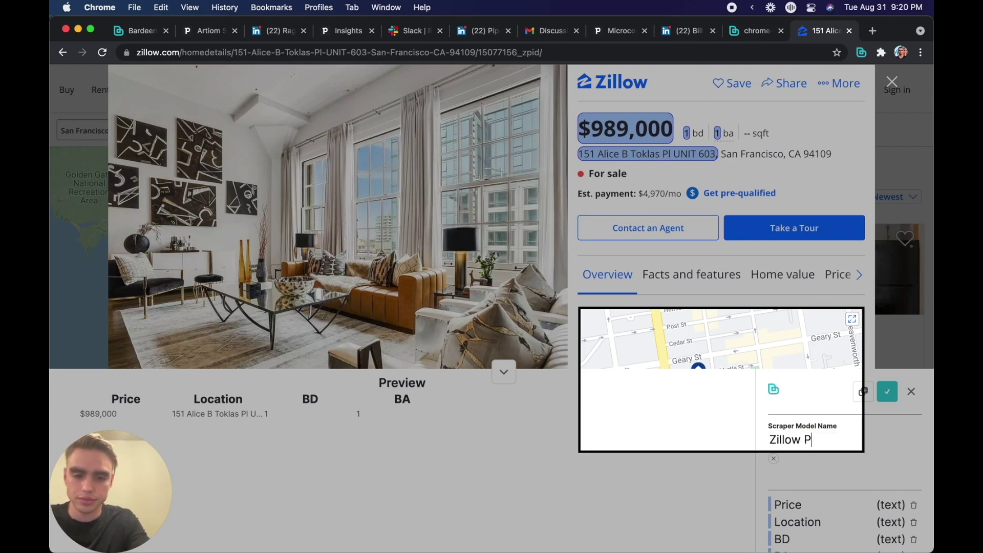
left_click(887, 392)
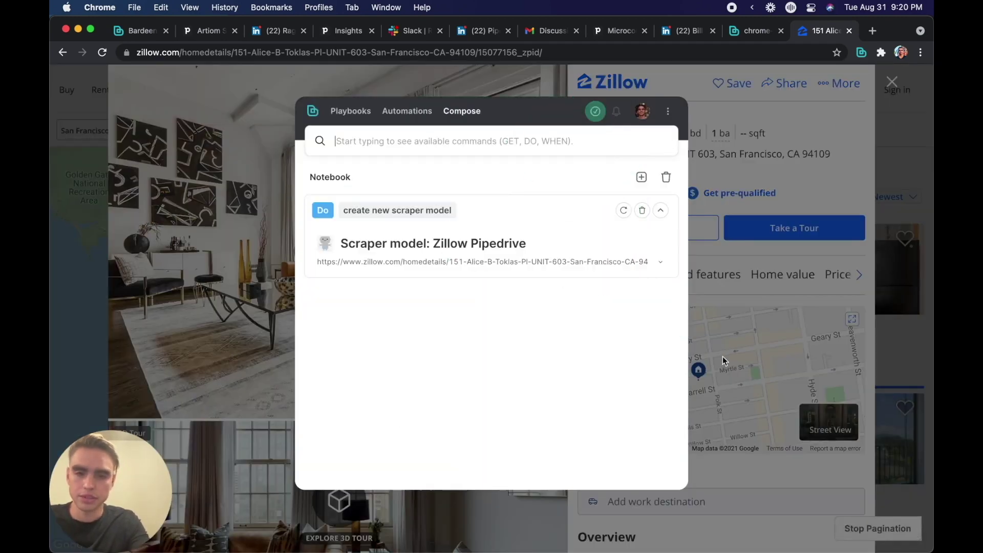
Step: Run 'Get data using scraper model' with the last model, returning Price $989,000, BD 1, BA 1
left_click(490, 148)
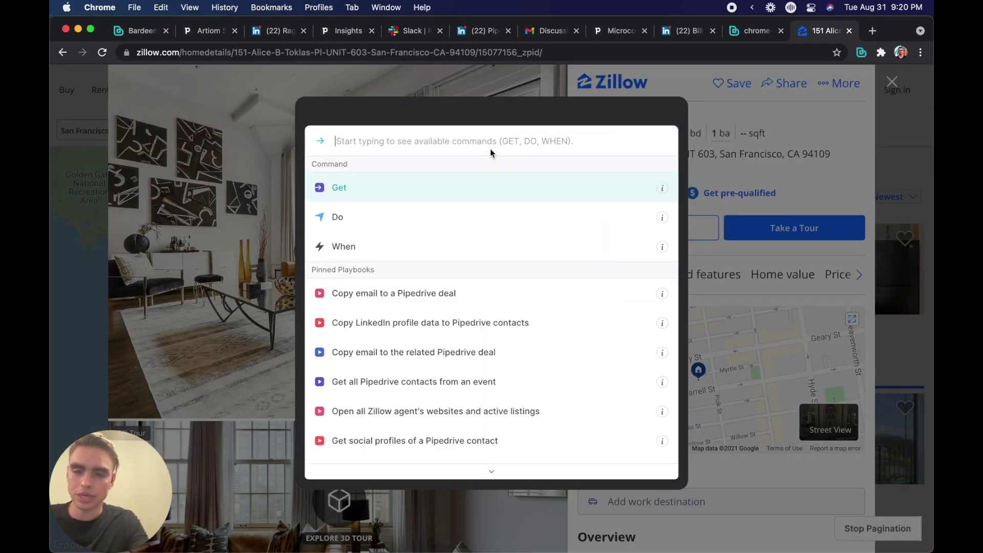
key("Return")
type("data")
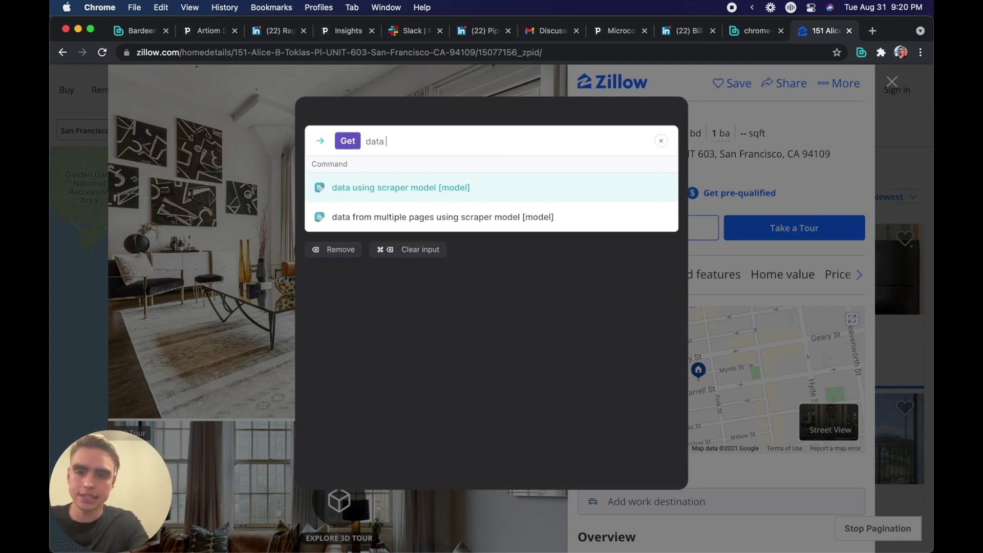
key("Return")
key("Return")
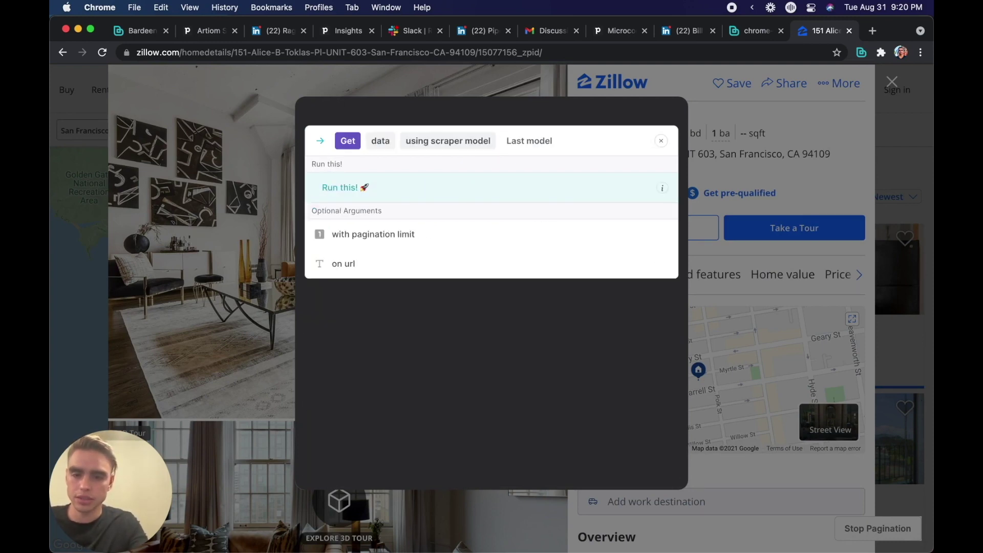
key("Return")
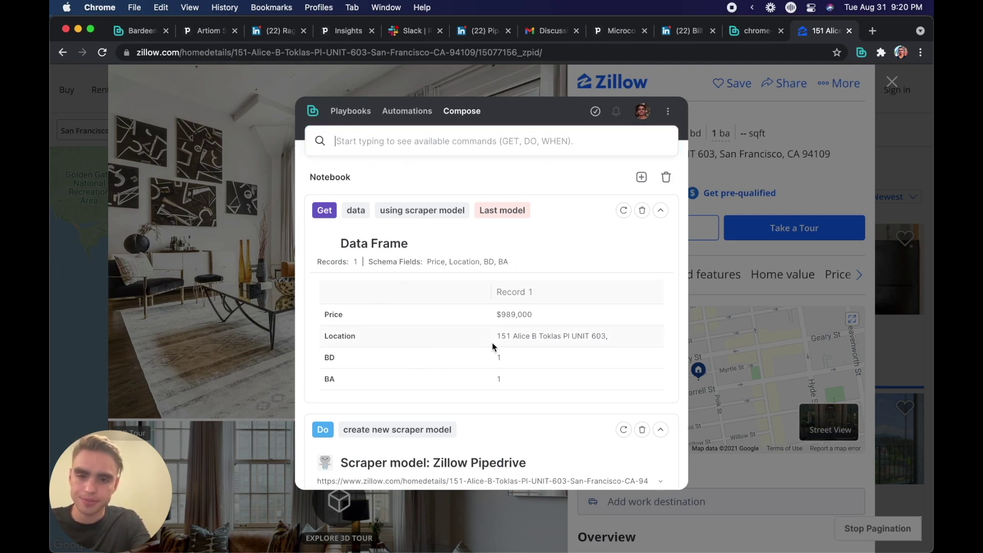
left_click(403, 137)
type("create")
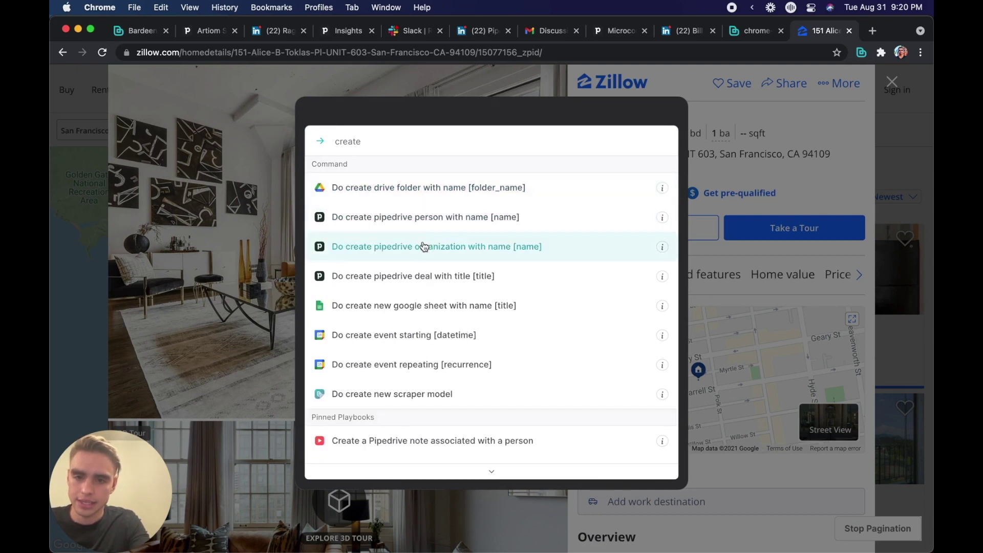
left_click(487, 276)
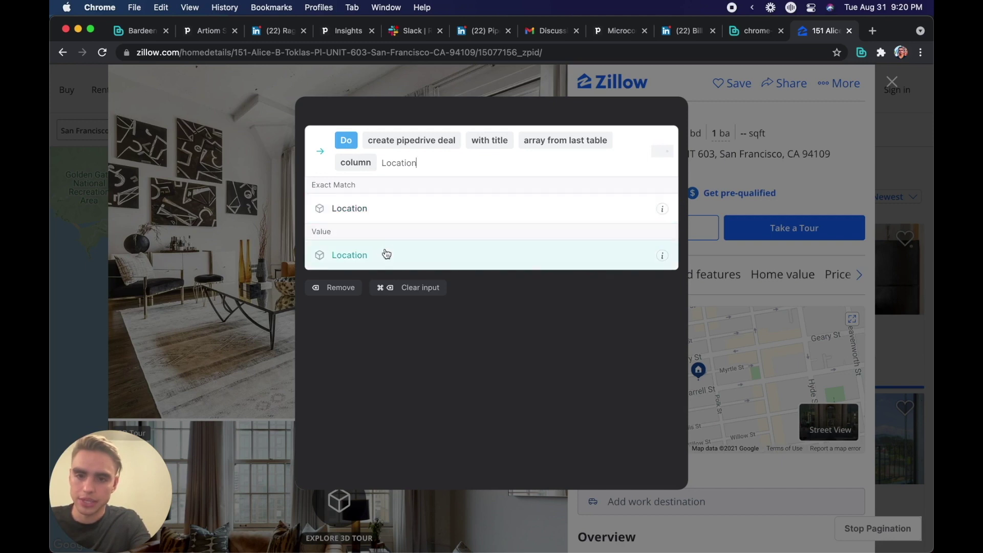
left_click(384, 255)
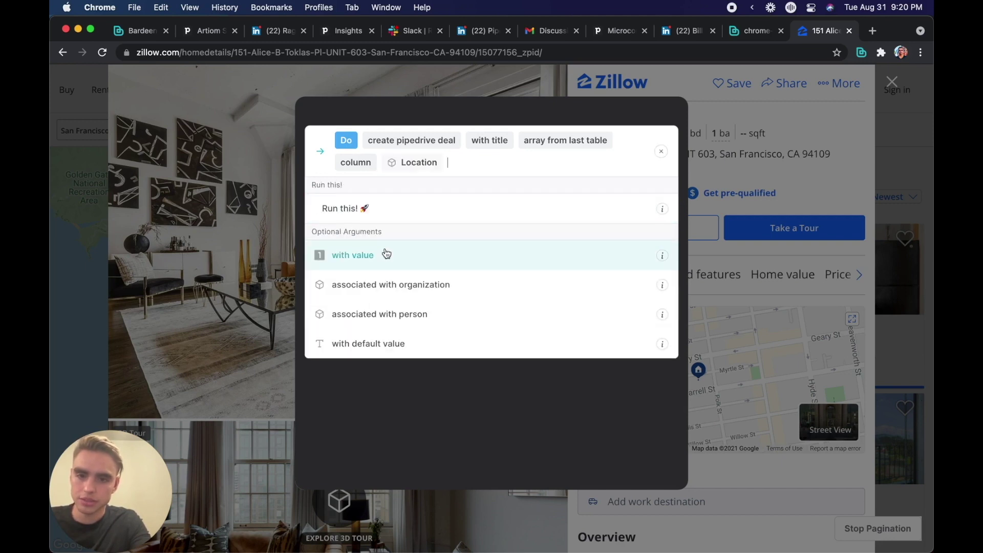
left_click(382, 209)
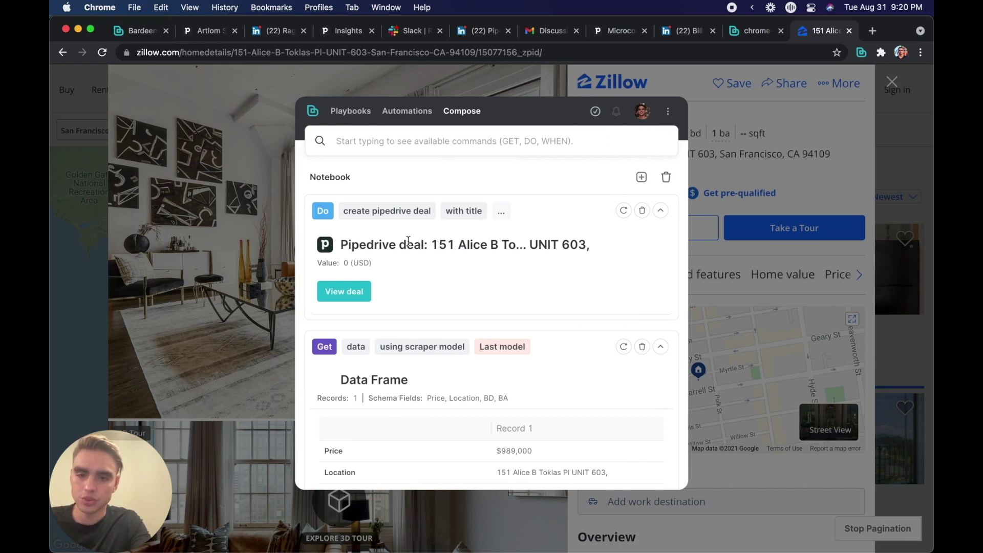
left_click_drag(586, 245, 430, 245)
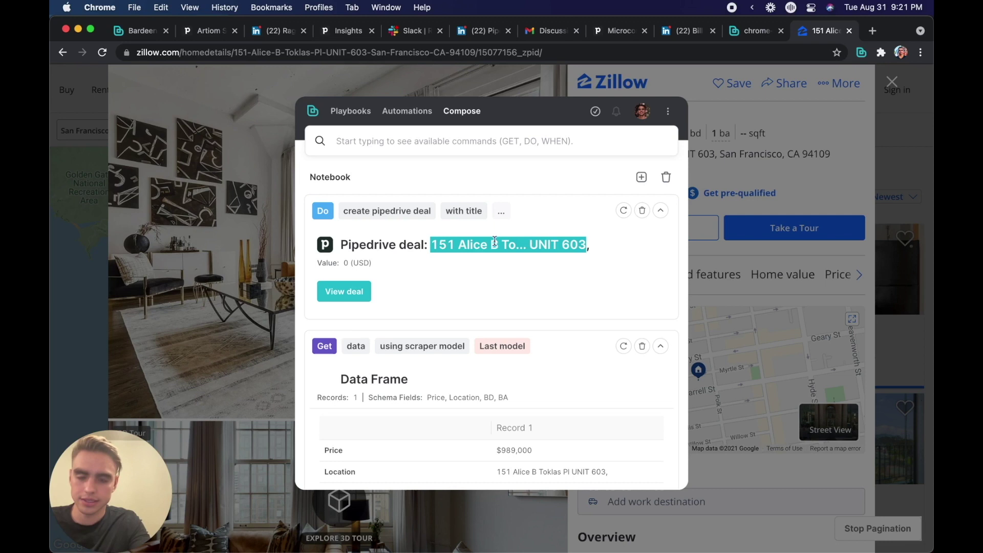
left_click(579, 274)
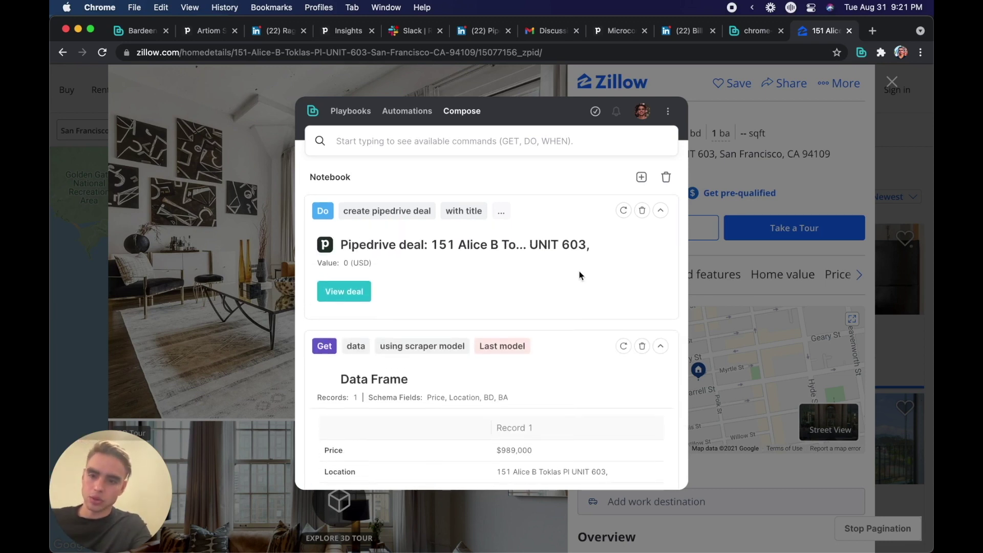
Step: Convert the last table to text: Price = $989,000, Location, BD = 1, BA = 1
left_click(445, 148)
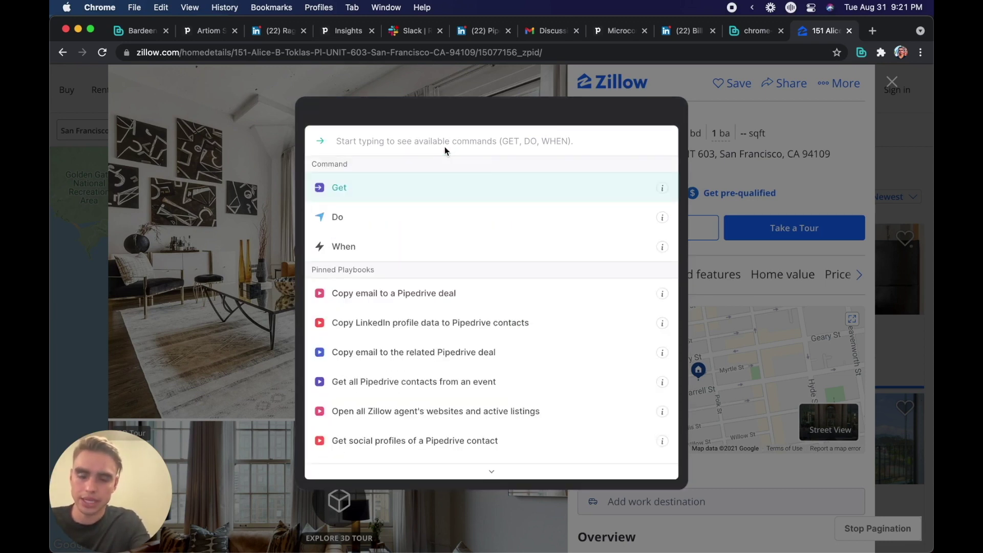
left_click(416, 115)
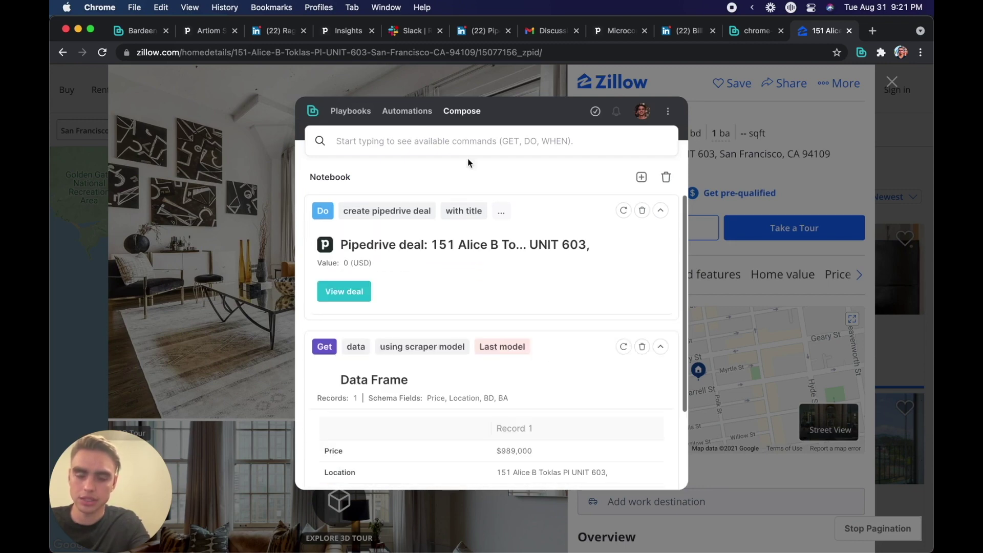
left_click(453, 141)
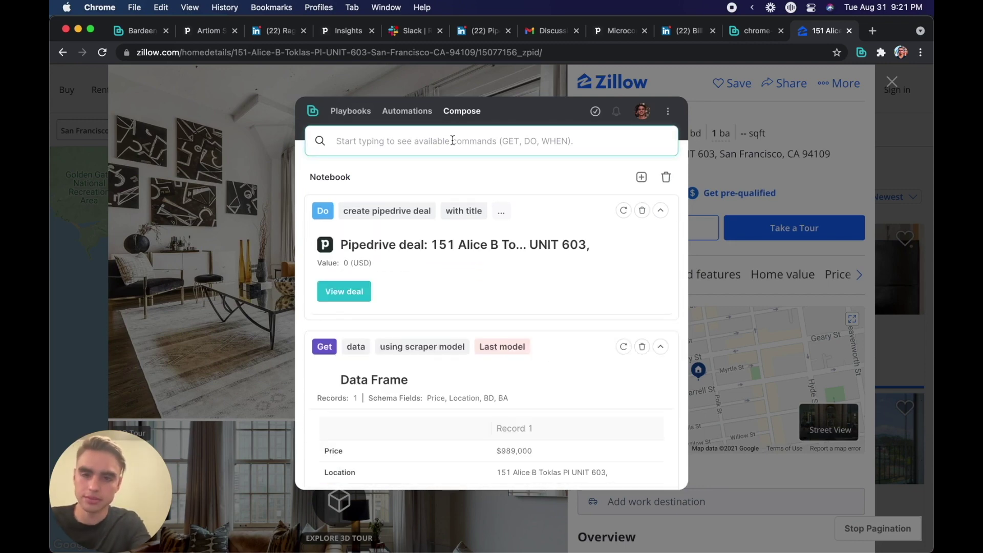
type("get string from table using table")
left_click(505, 187)
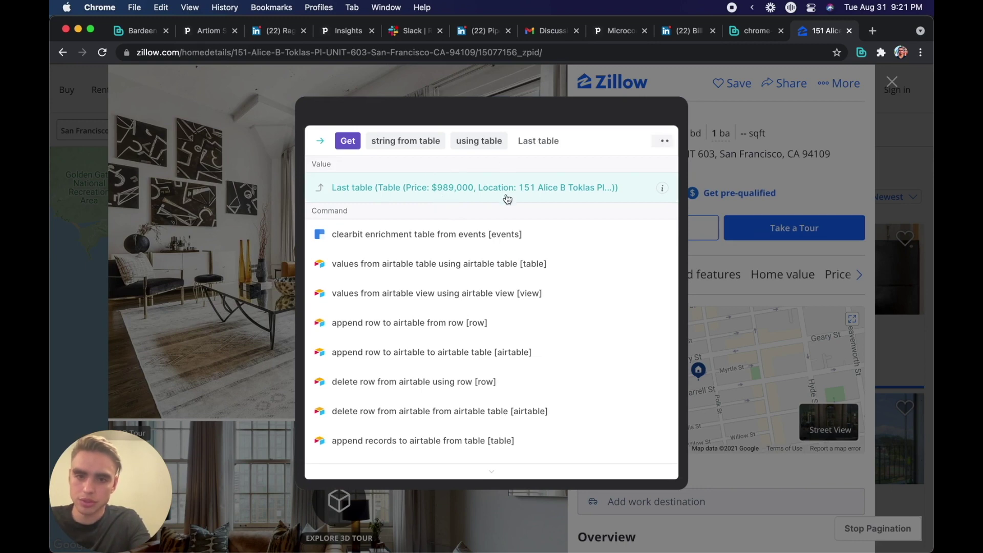
left_click(501, 190)
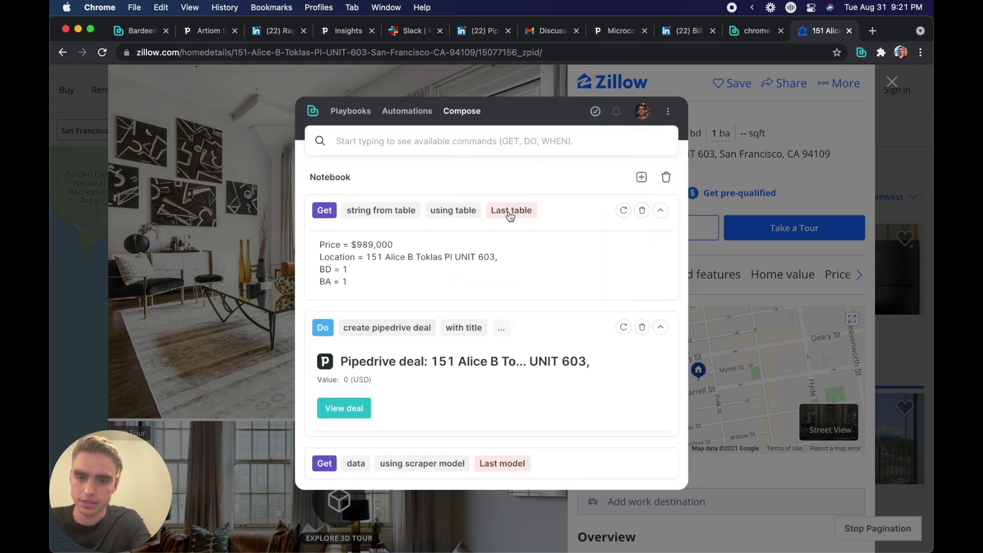
left_click_drag(320, 244, 362, 281)
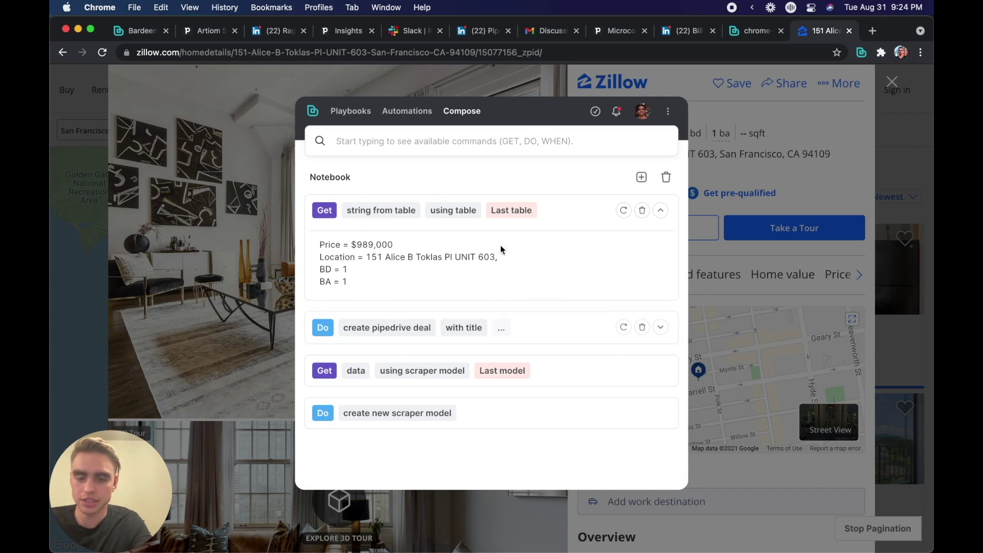
Step: Create a Pipedrive note from the last content string, associated with the last deal
left_click(425, 140)
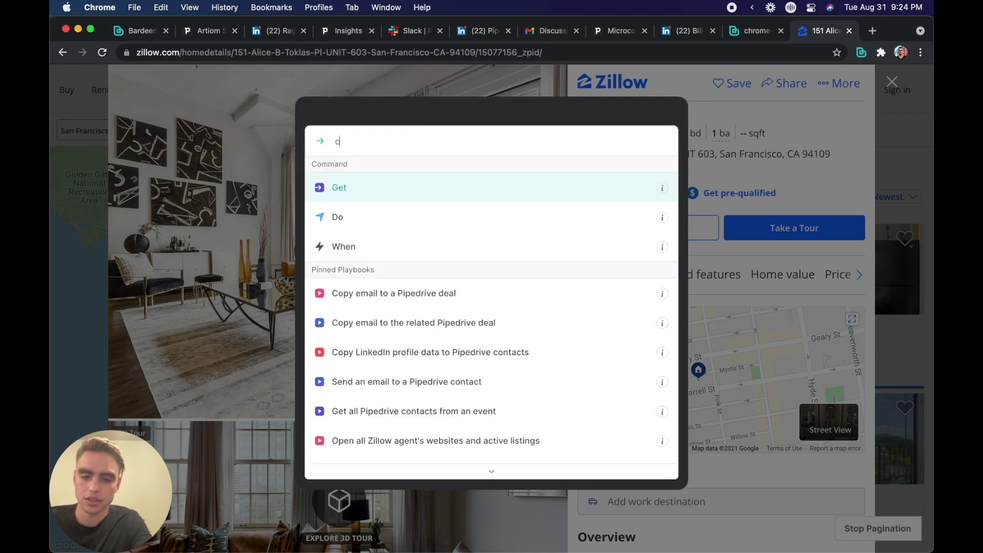
type("reate note")
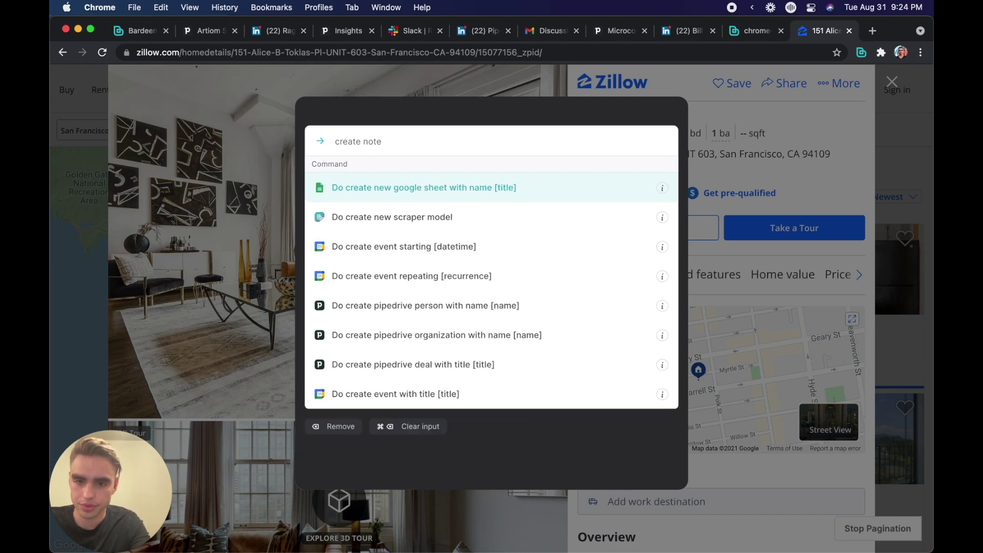
key("BackSpace")
key("BackSpace")
key("BackSpace")
key("BackSpace")
type("pipedrive")
left_click(469, 270)
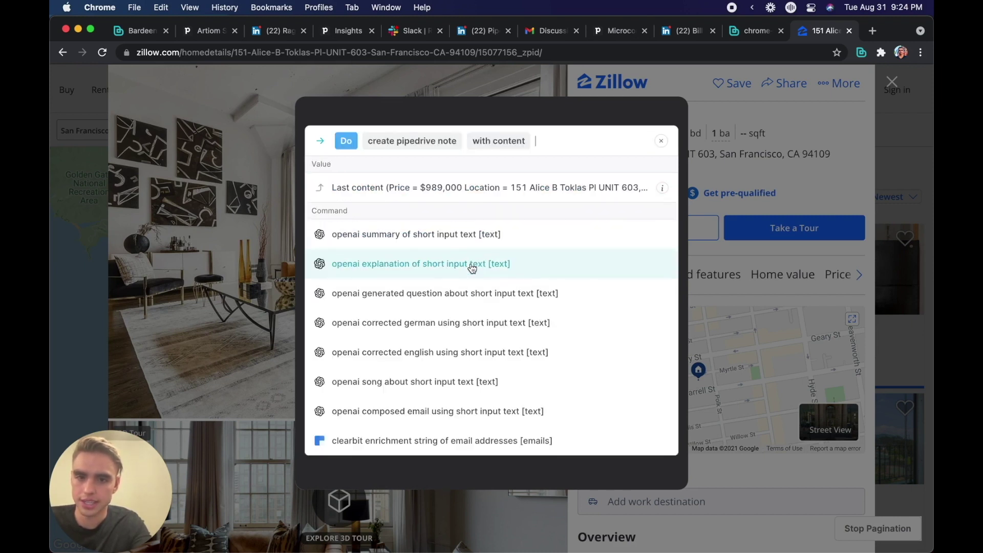
left_click(450, 200)
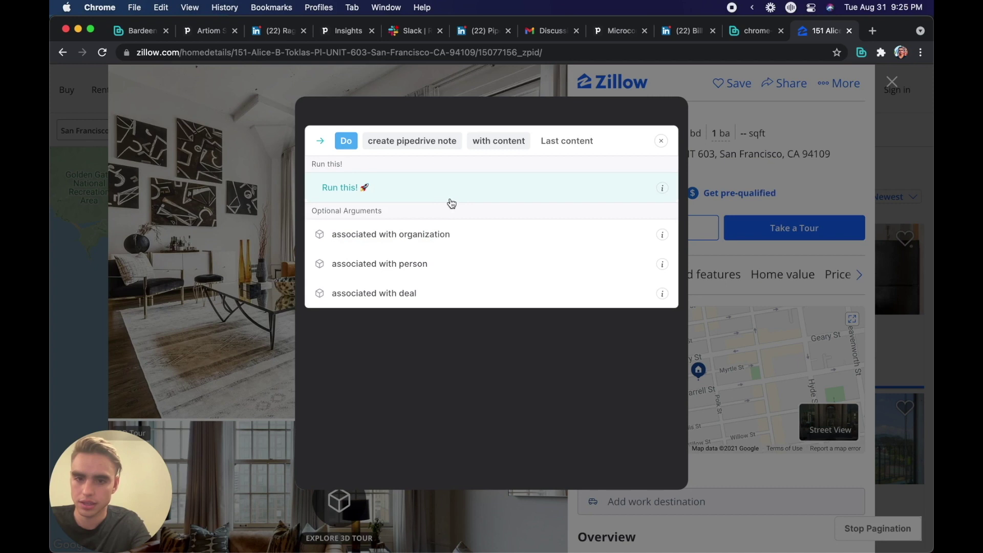
left_click(456, 291)
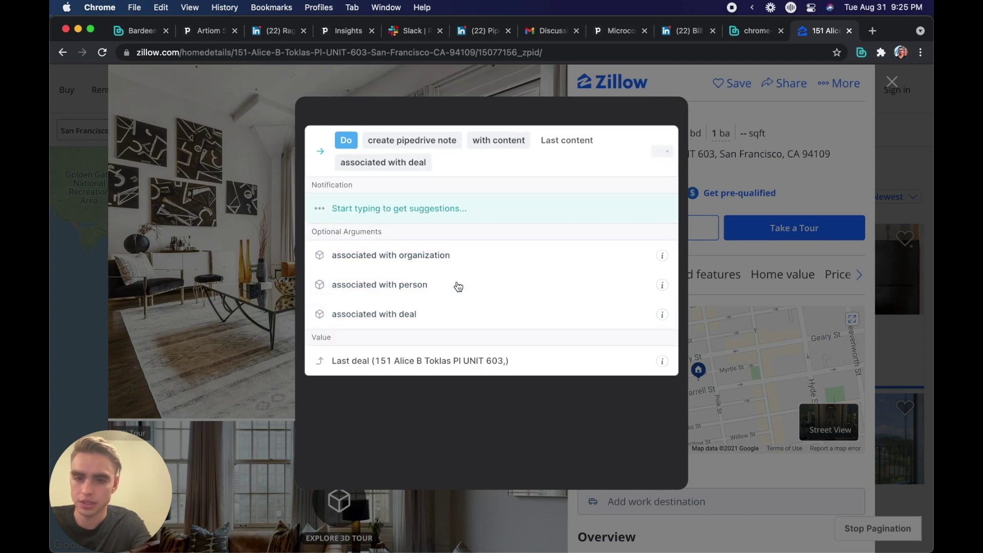
left_click(468, 360)
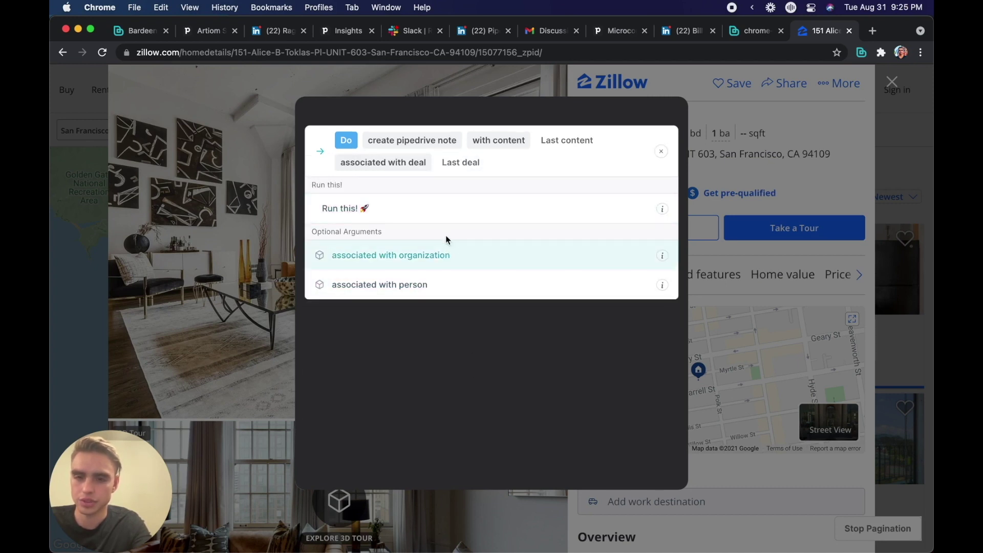
left_click(428, 214)
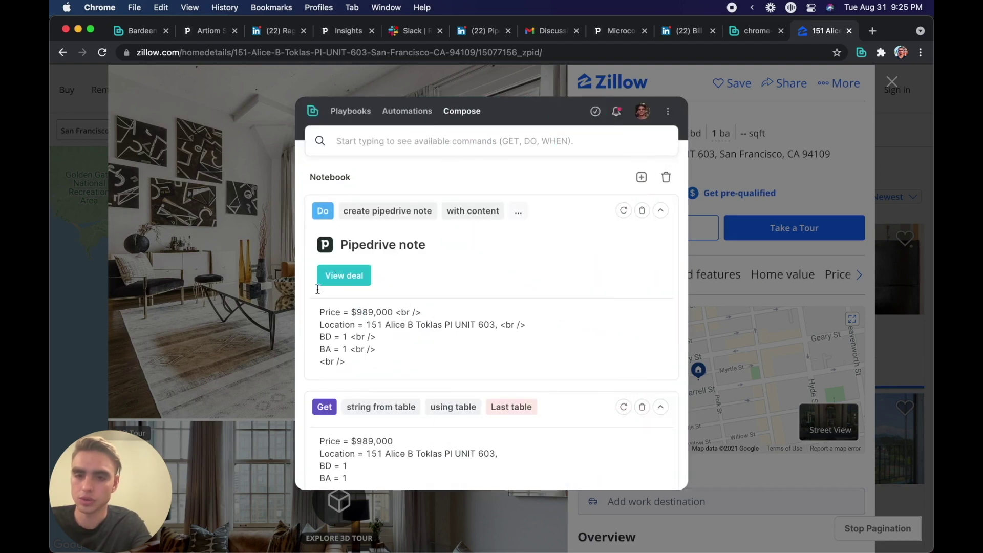
Step: Name the new playbook 'Zillow to Pipedrive Deal', review its four steps, and save it
left_click(642, 179)
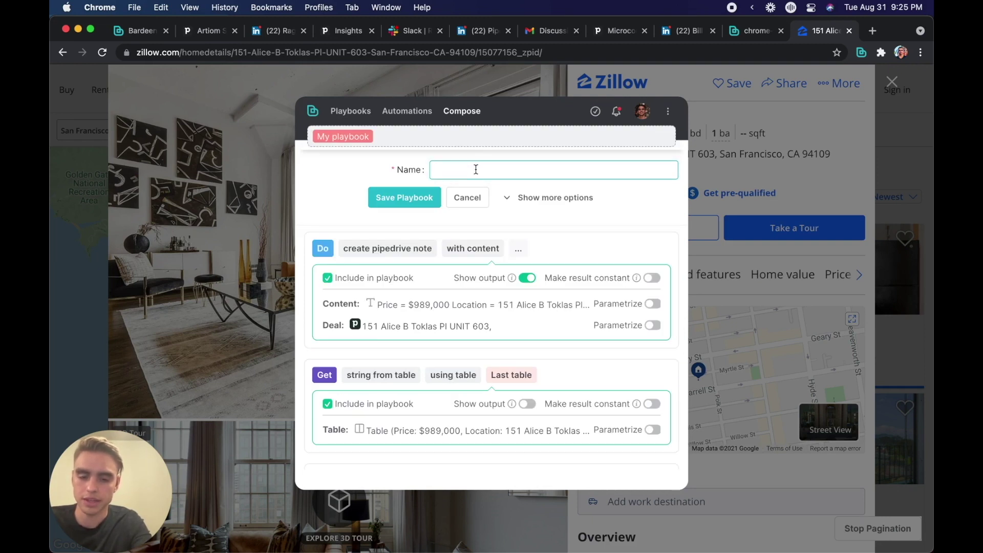
type("Zillow to")
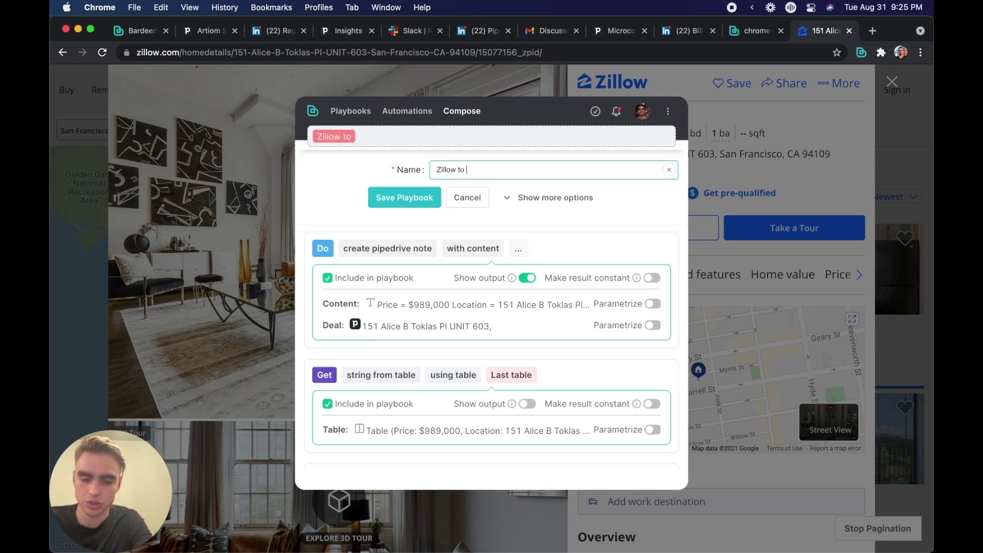
type(" Pipedrive Deal")
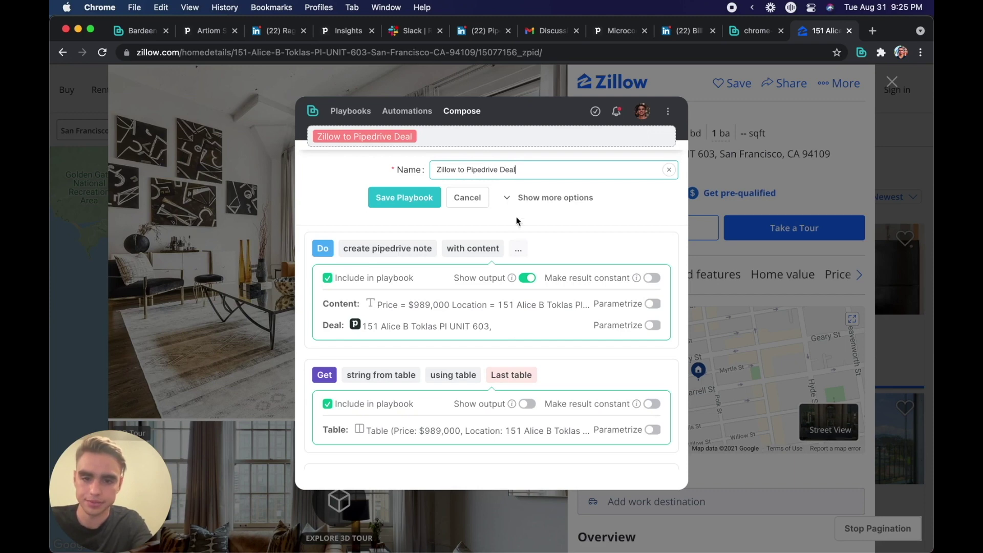
scroll(516, 308, "down", 10)
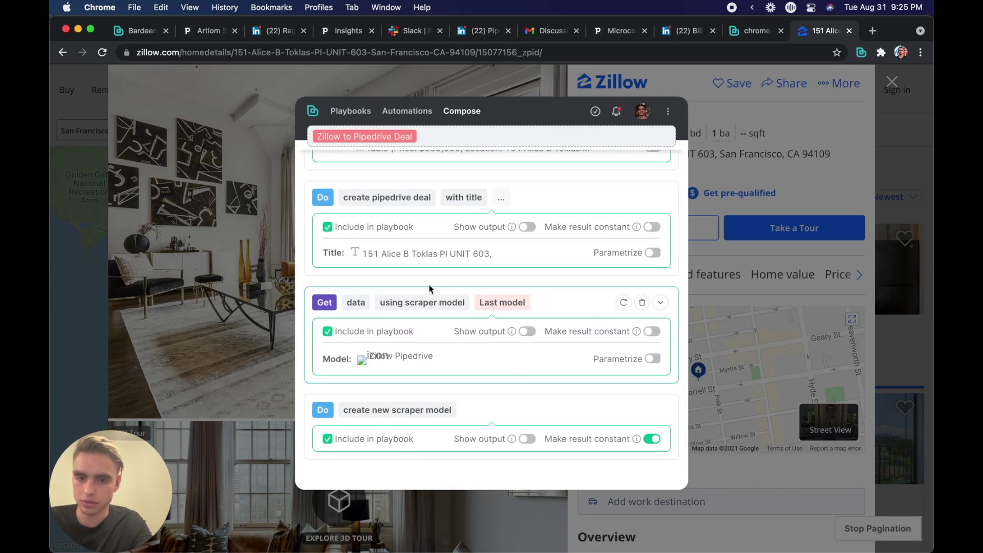
scroll(379, 307, "up", 2)
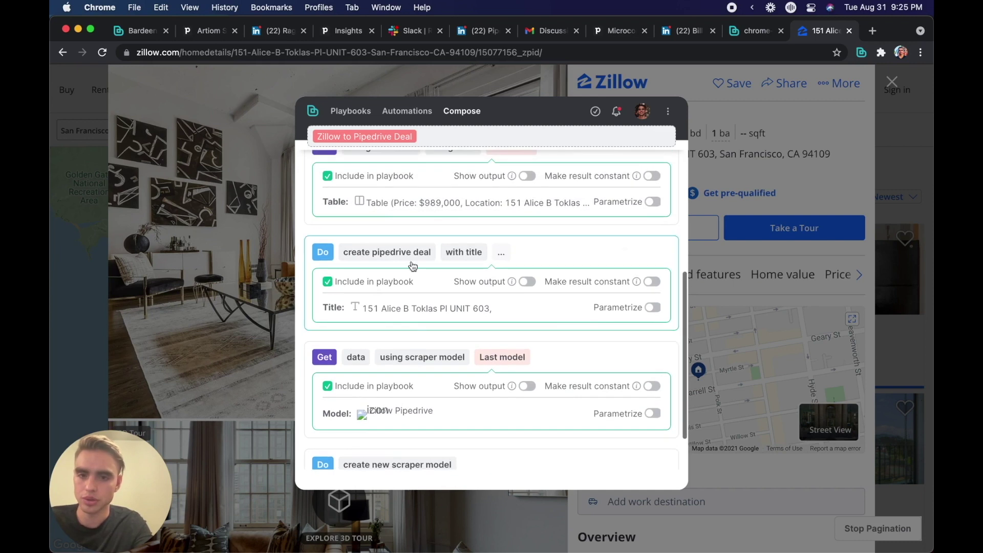
scroll(400, 314, "up", 1)
scroll(410, 341, "down", 3)
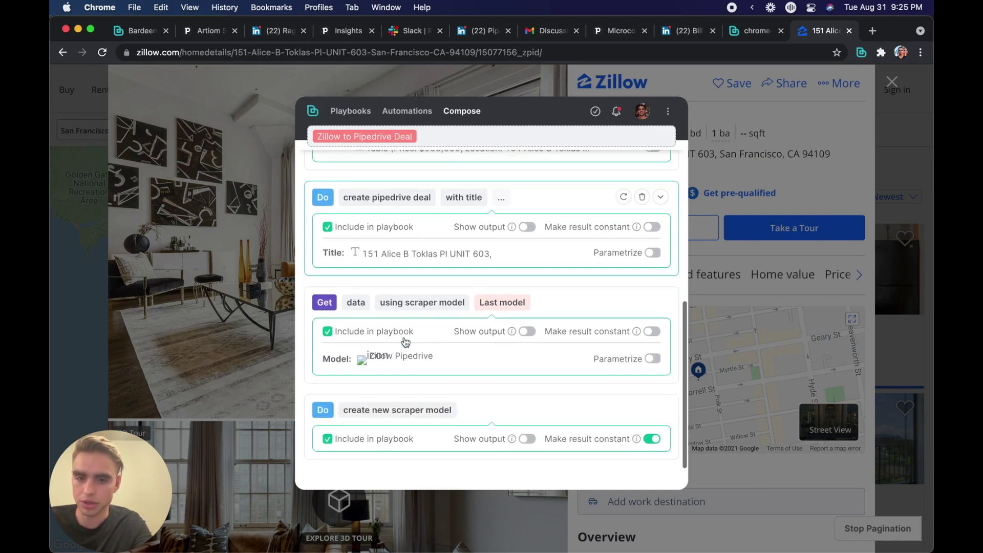
scroll(406, 342, "up", 3)
scroll(406, 342, "up", 6)
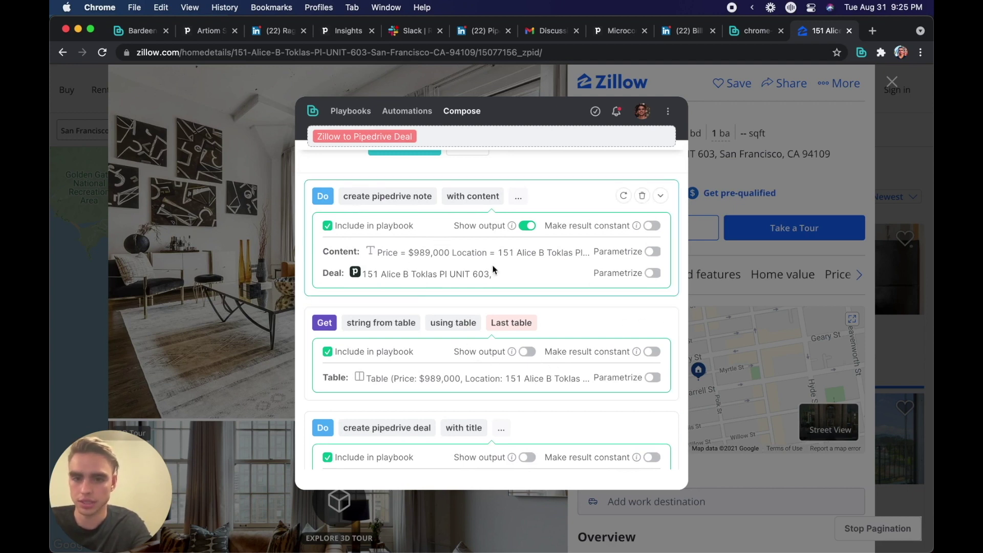
scroll(526, 254, "up", 2)
left_click(388, 195)
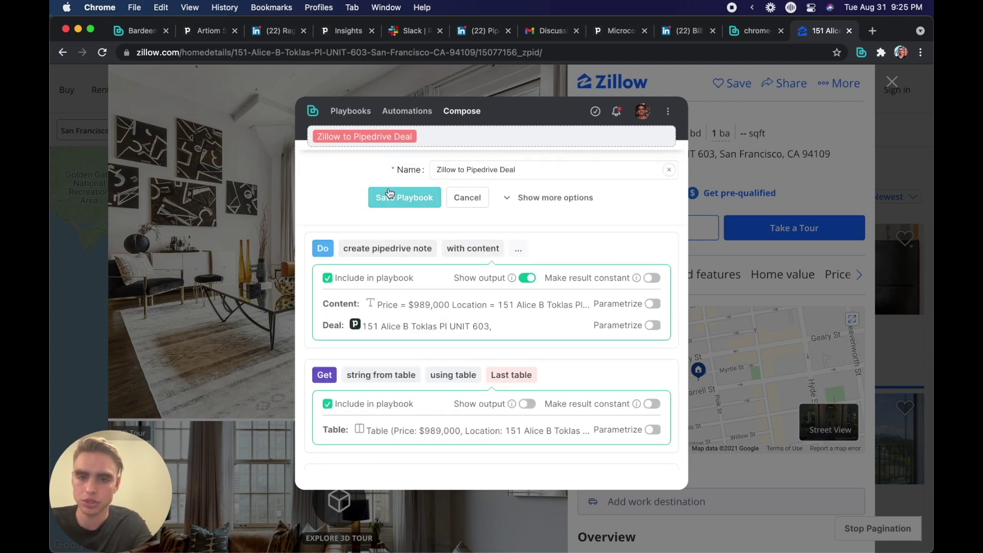
left_click(343, 110)
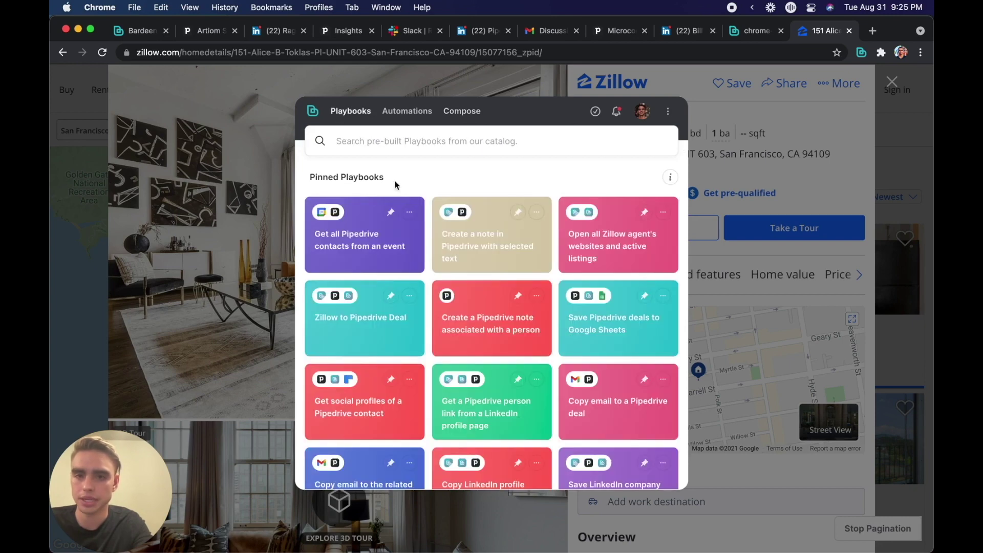
scroll(447, 274, "down", 2)
scroll(446, 274, "down", 3)
scroll(445, 268, "up", 5)
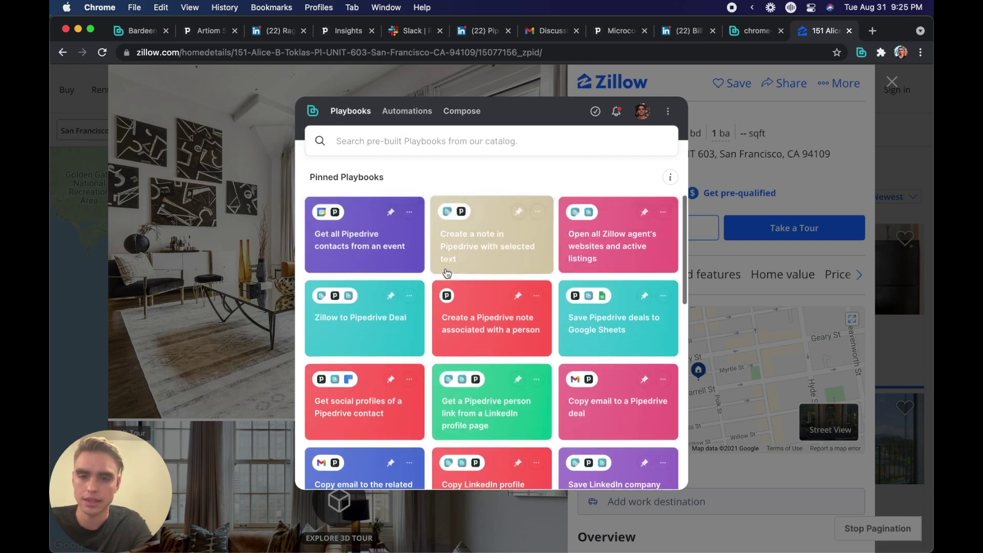
left_click(845, 178)
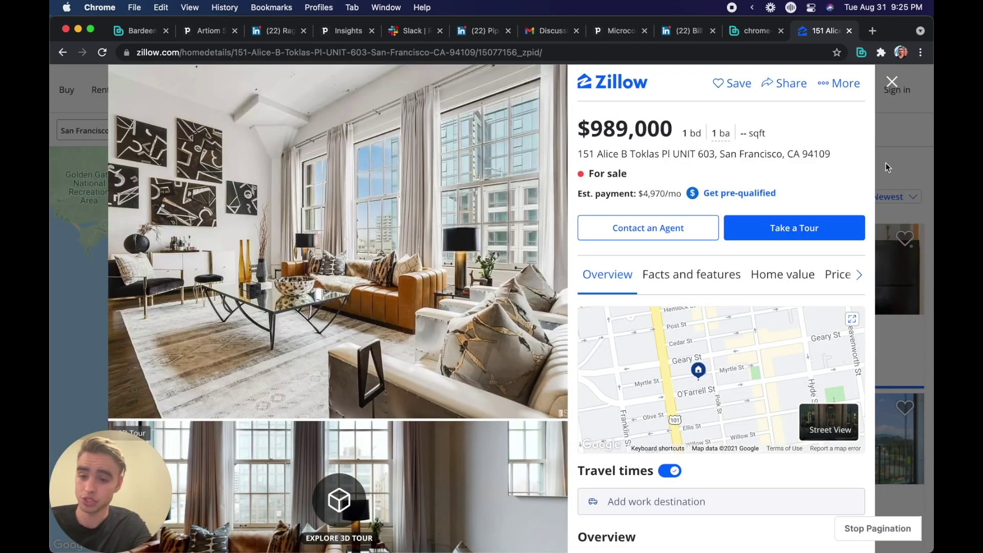
left_click(886, 163)
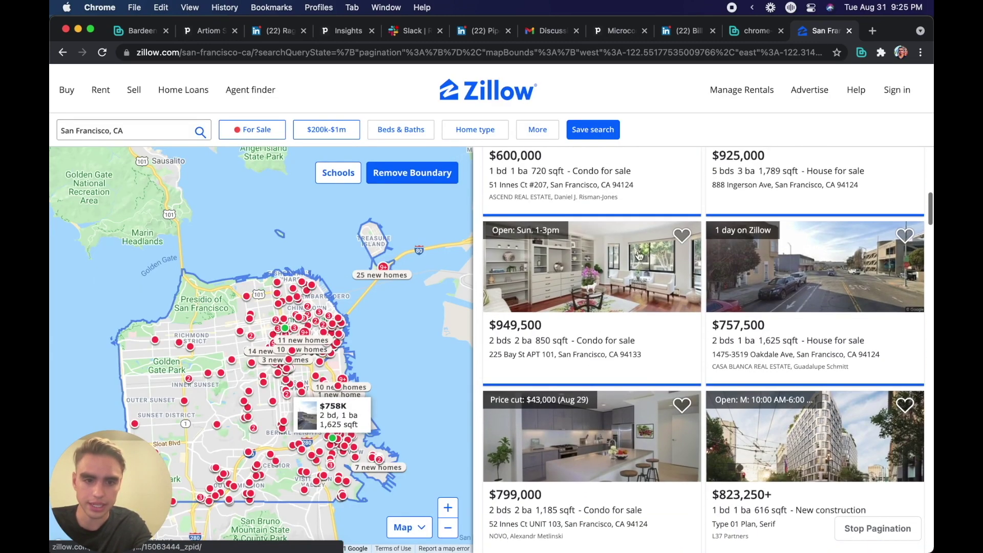
left_click(579, 287)
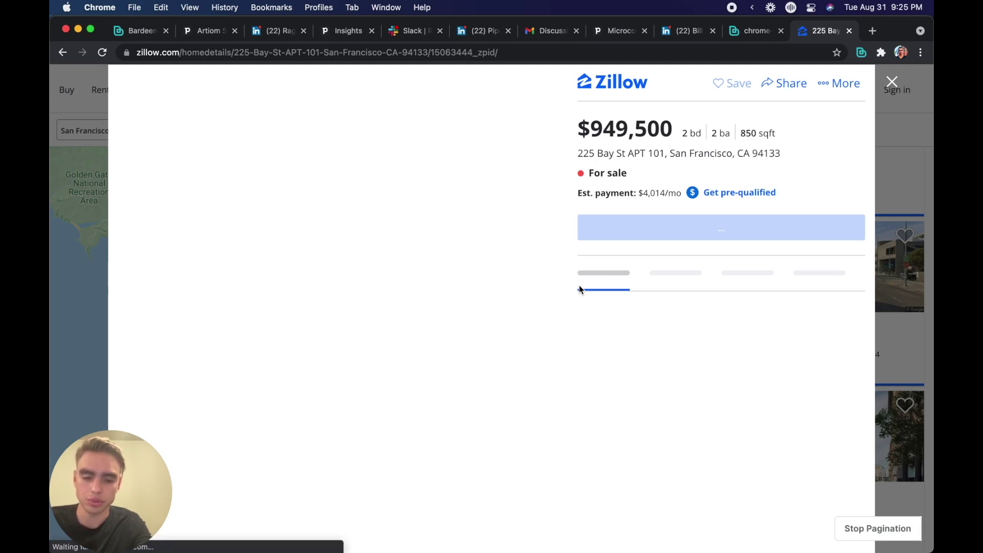
key("alt+b")
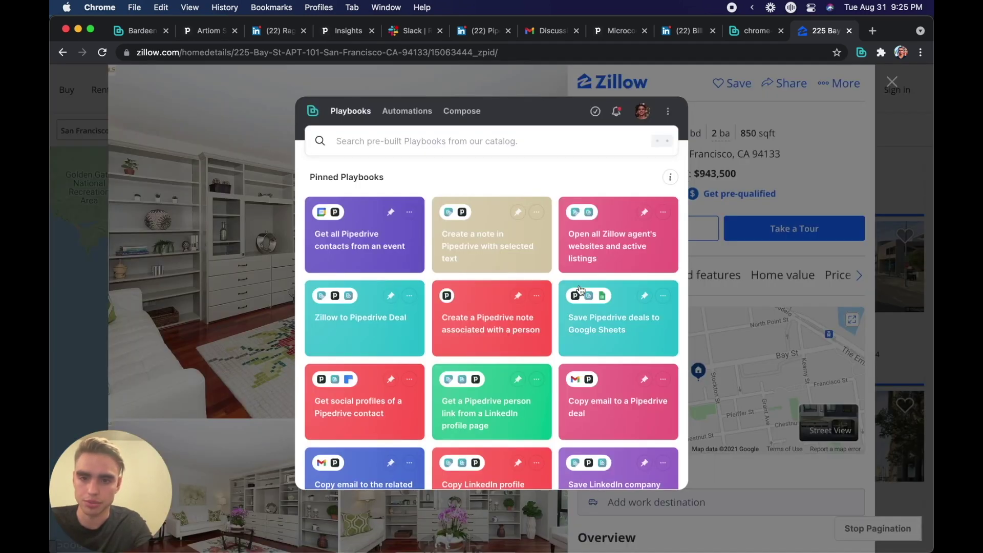
left_click(396, 298)
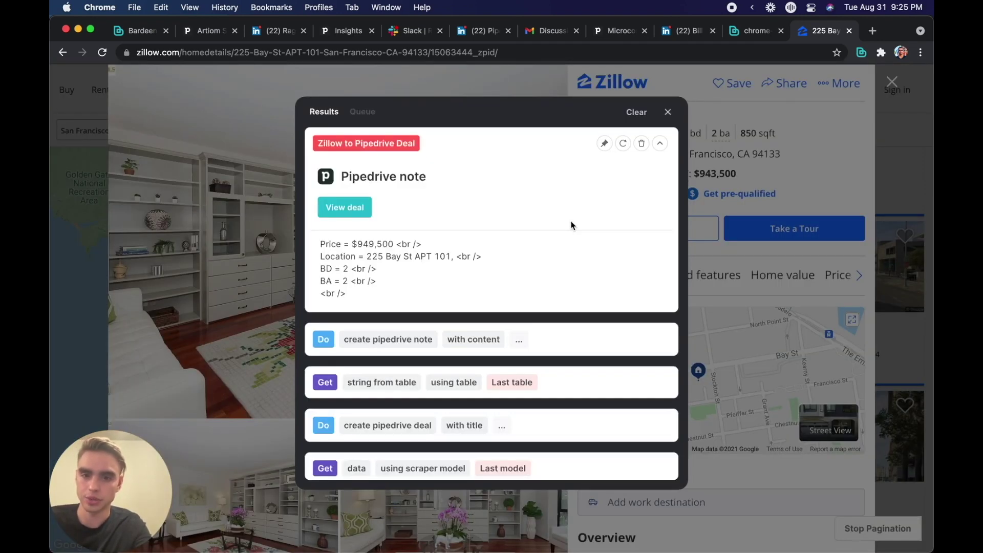
left_click(927, 195)
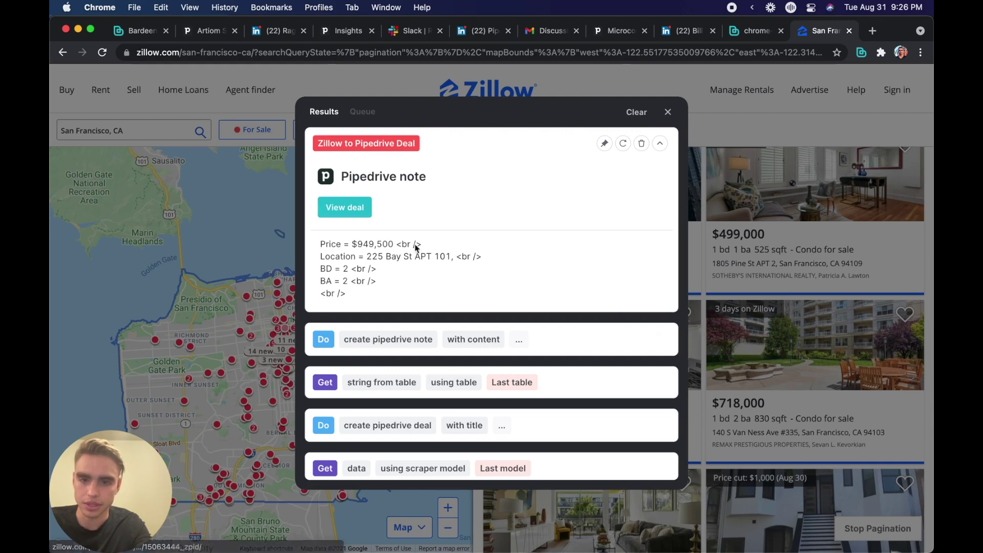
left_click(356, 220)
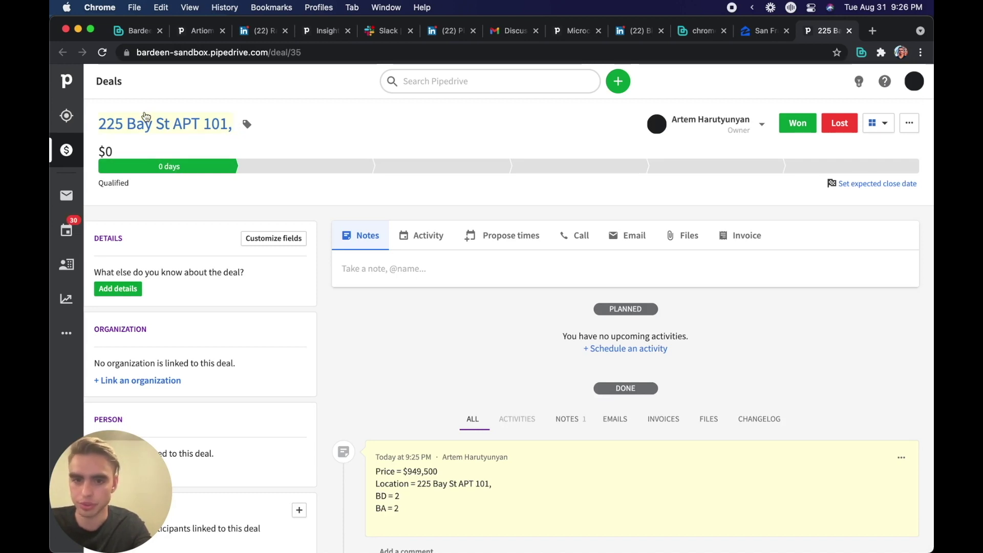
scroll(441, 182, "down", 5)
scroll(442, 328, "down", 2)
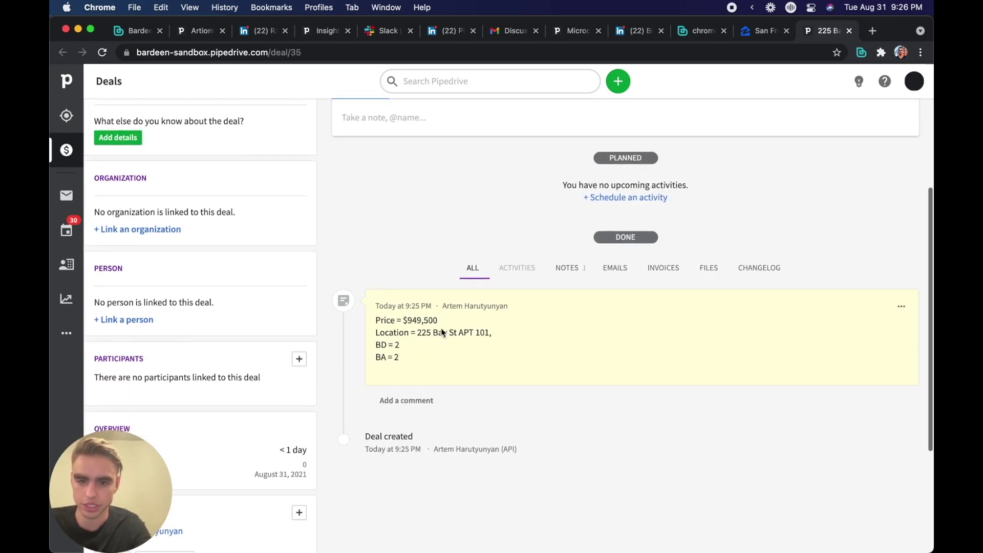